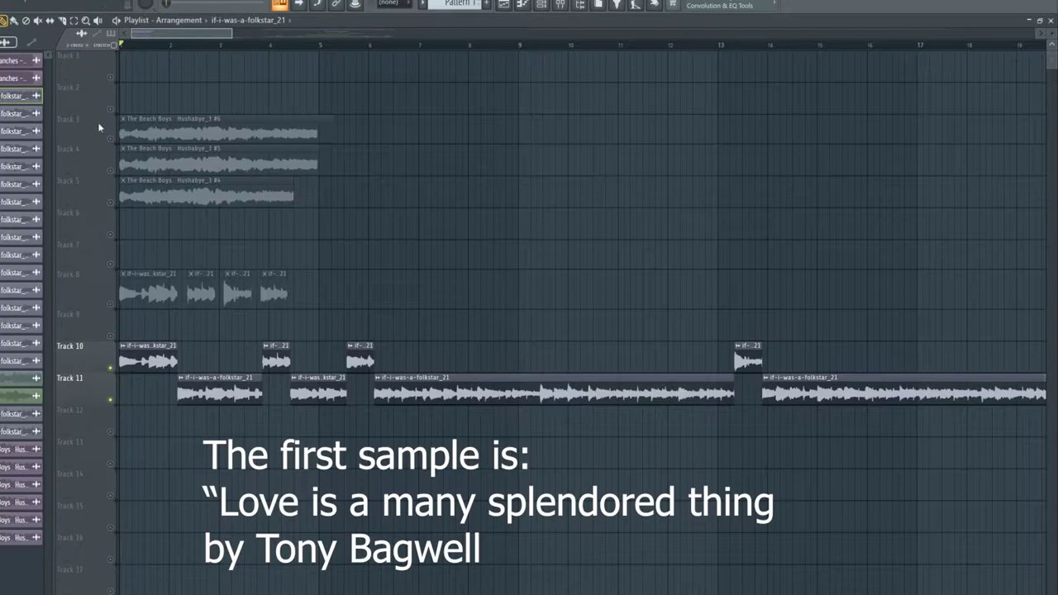
Play the source sample sections on Tracks 10 and 11 from the start of the arrangement
key("space")
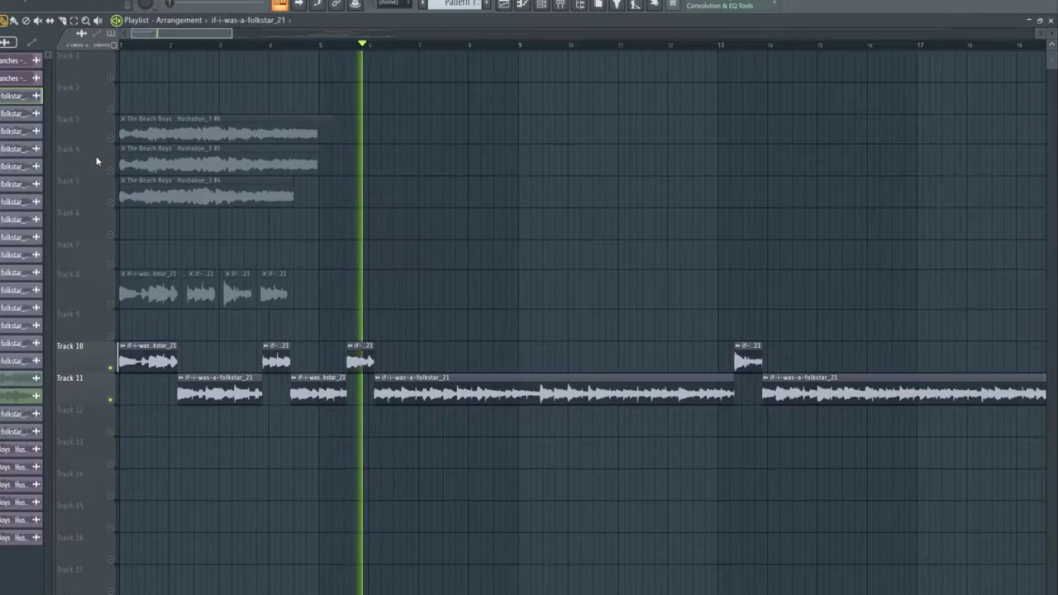
key("space")
scroll(182, 46, "down", 5)
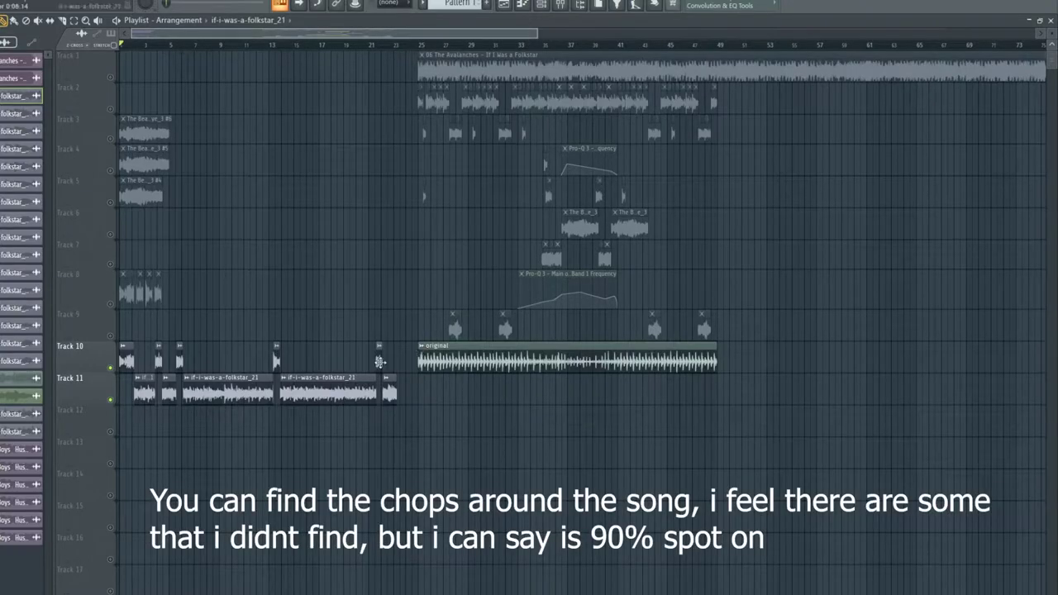
scroll(130, 42, "up", 6)
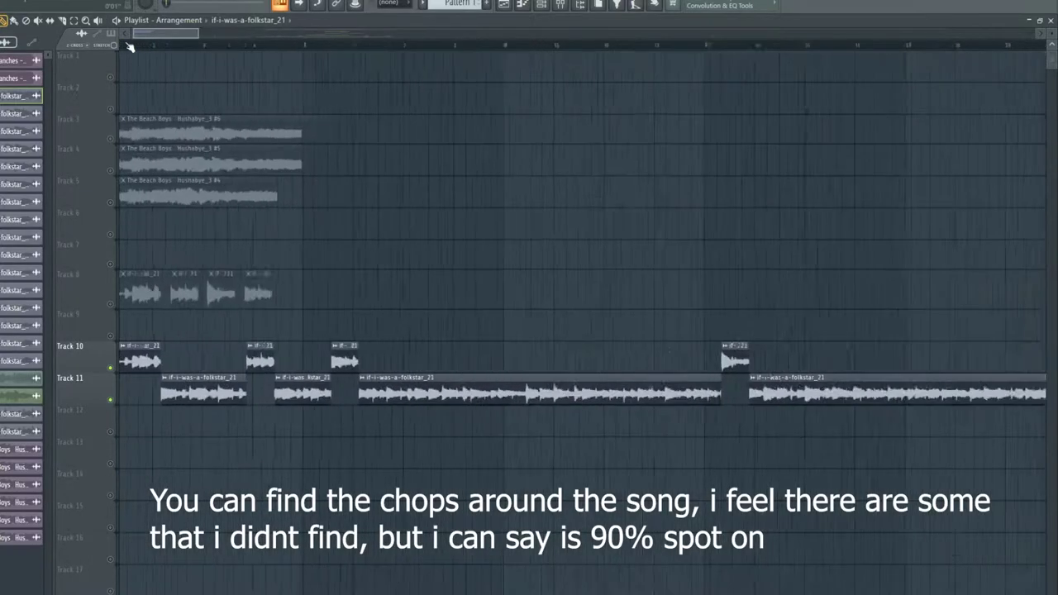
Solo Track 8 and play its chops from the start of the arrangement
right_click(112, 304)
key("space")
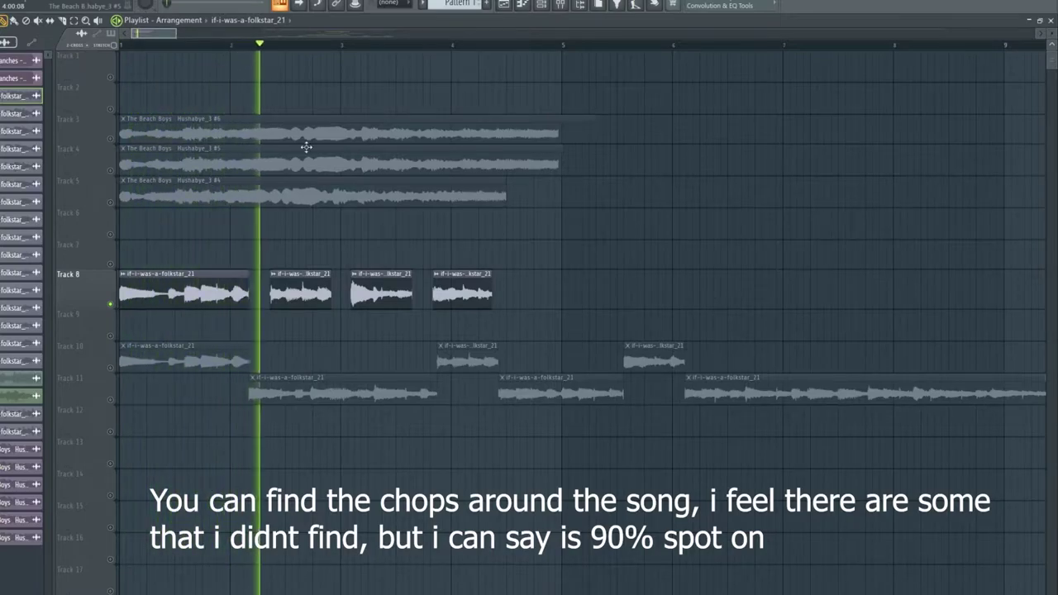
key("space")
Check the pitch in the sampler settings of the second Track 8 chop and replay the soloed chops
double_click(320, 298)
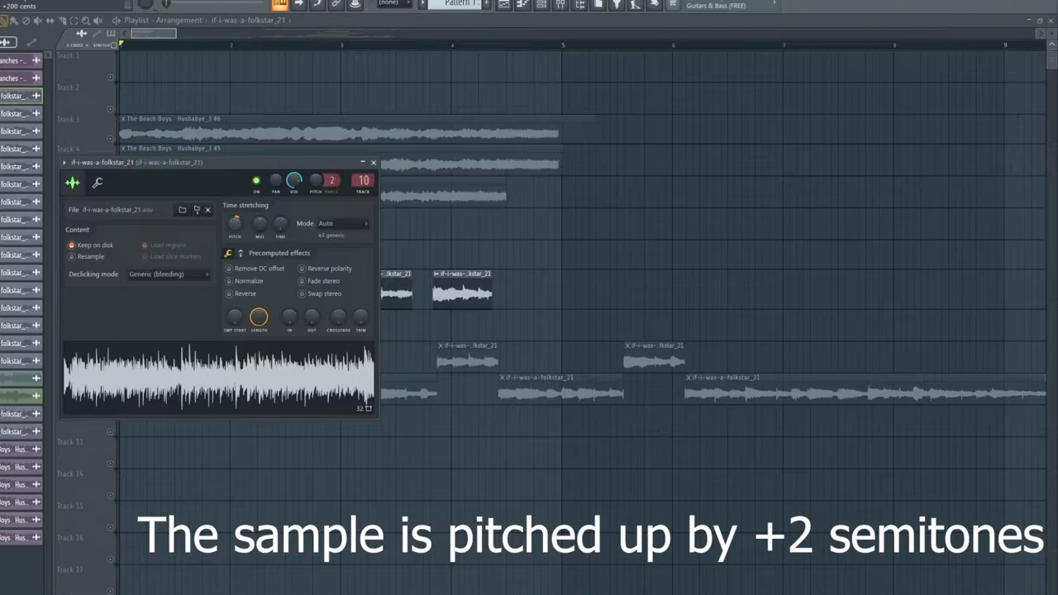
key("Escape")
key("space")
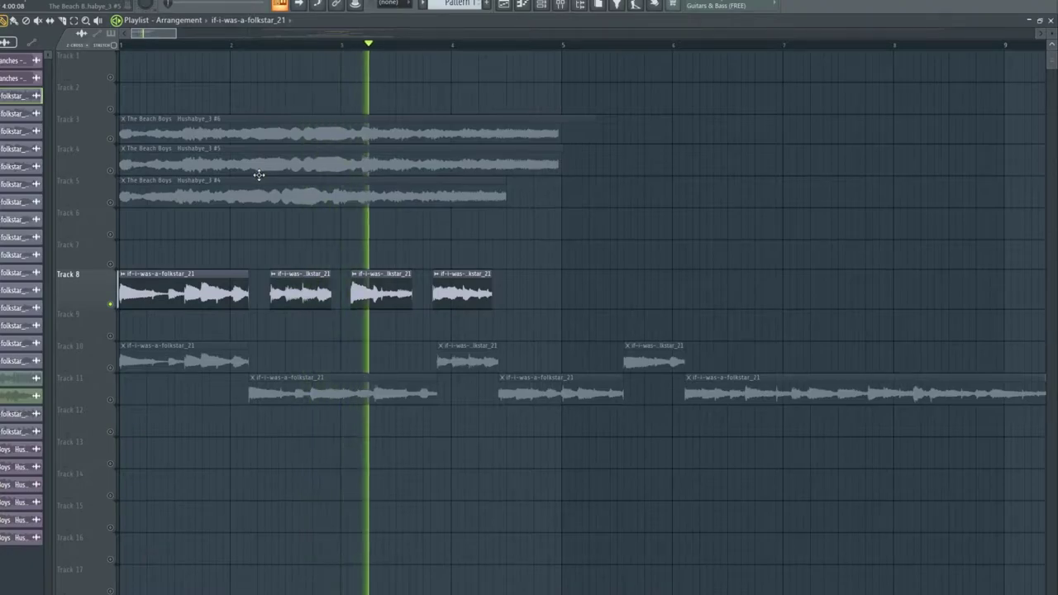
key("space")
Solo Track 2 for the rebuilt section starting at bar 25, and unmute Tracks 3 and 4 with it
scroll(355, 48, "down", 5)
scroll(355, 48, "down", 4)
scroll(372, 49, "up", 9)
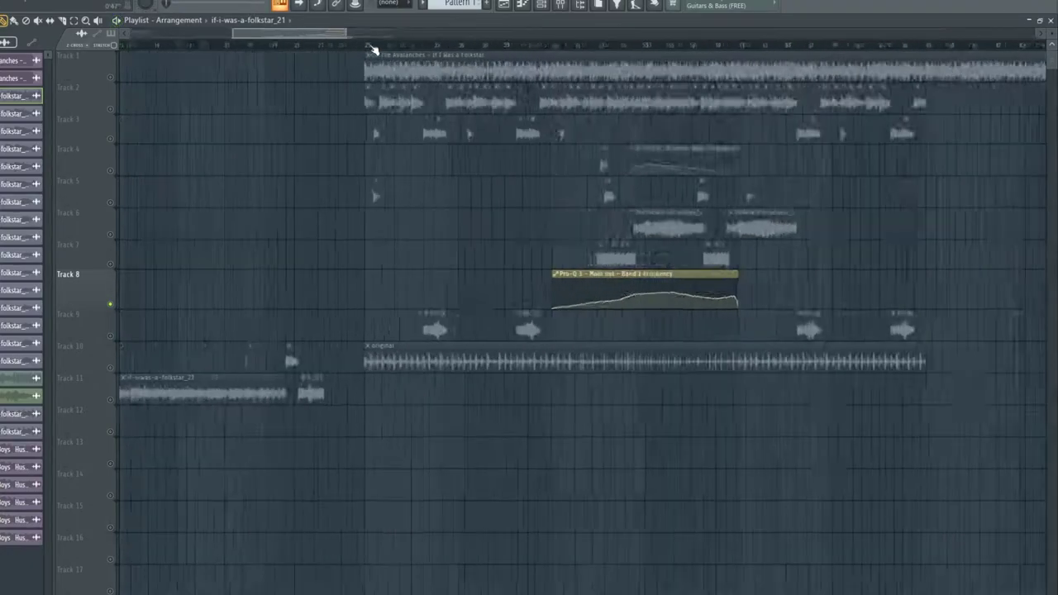
left_click(110, 109)
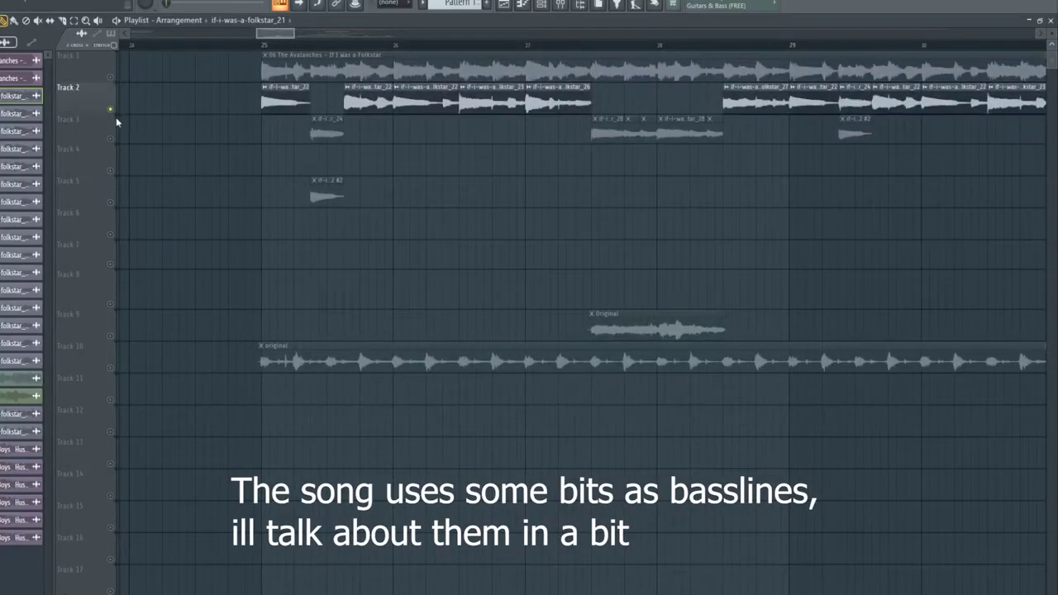
left_click(111, 138)
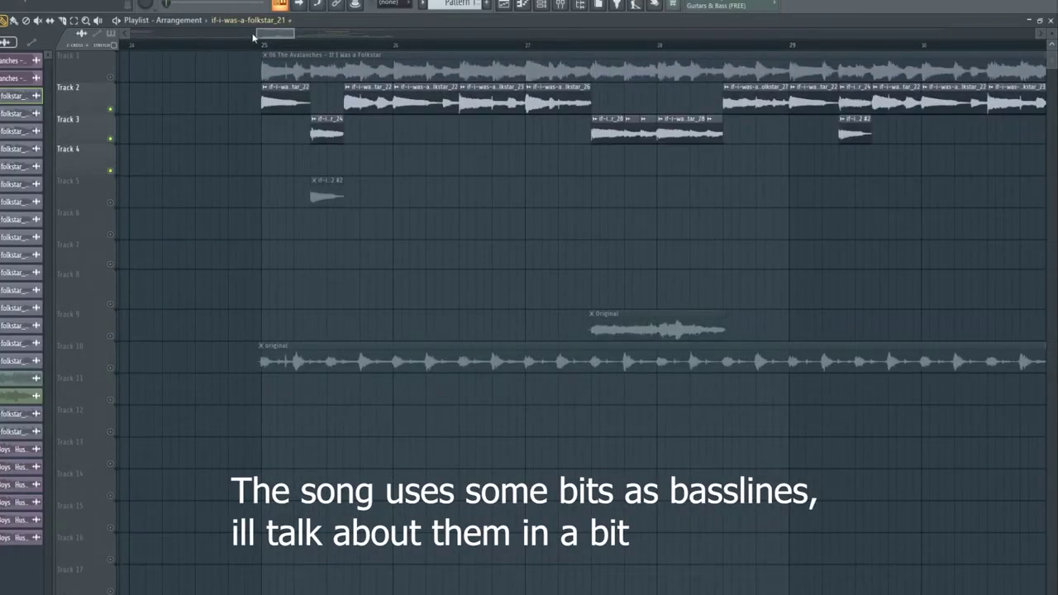
Move the folkstar_28 chops between bars 27 and 29 from Track 3 to Track 5, and play from just before bar 25
key("shift+Down")
key("shift+Down")
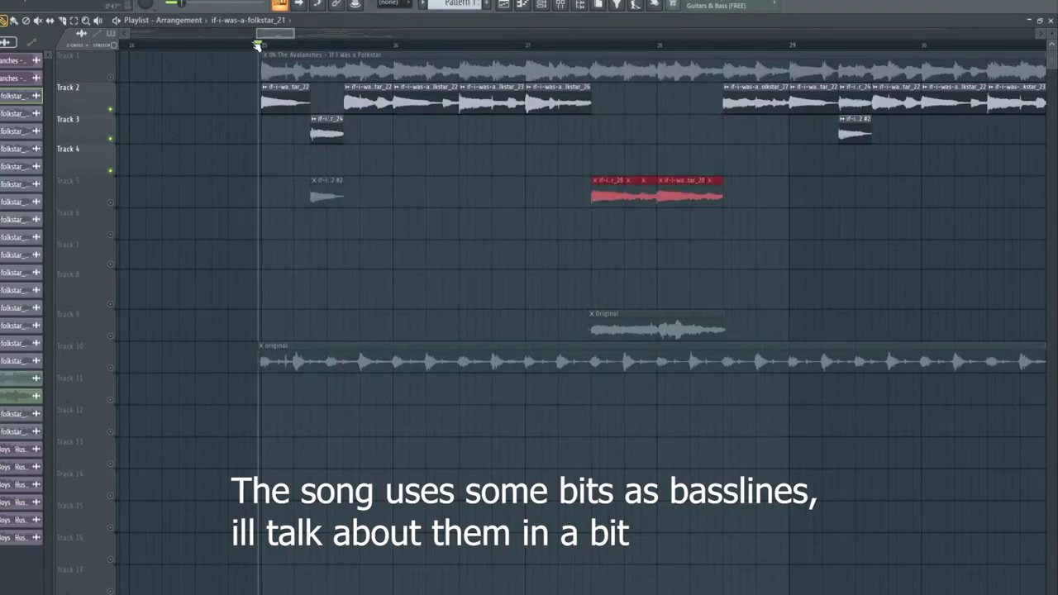
left_click_drag(258, 44, 245, 44)
key("space")
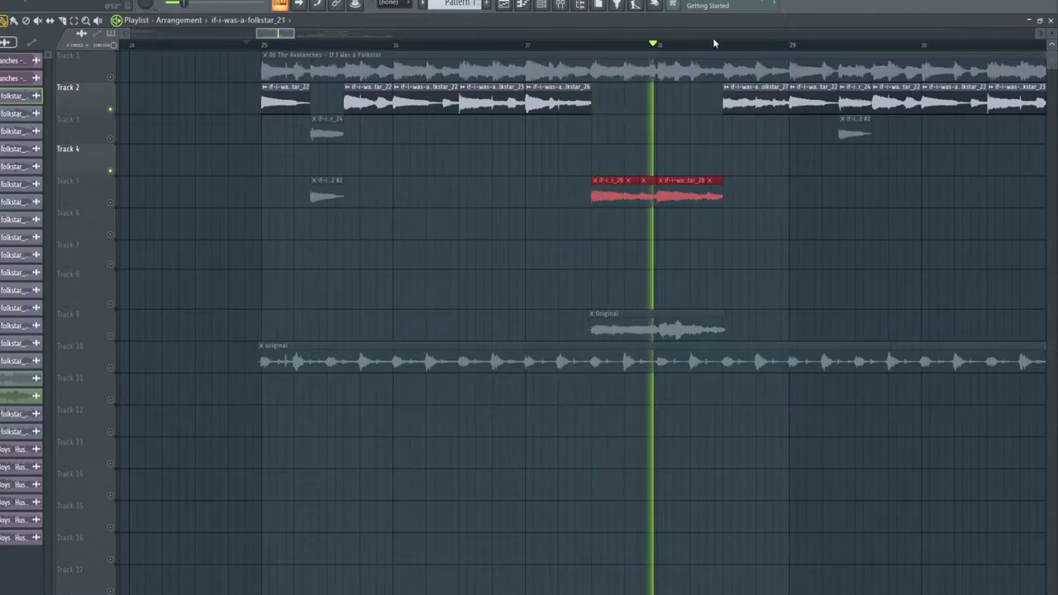
key("space")
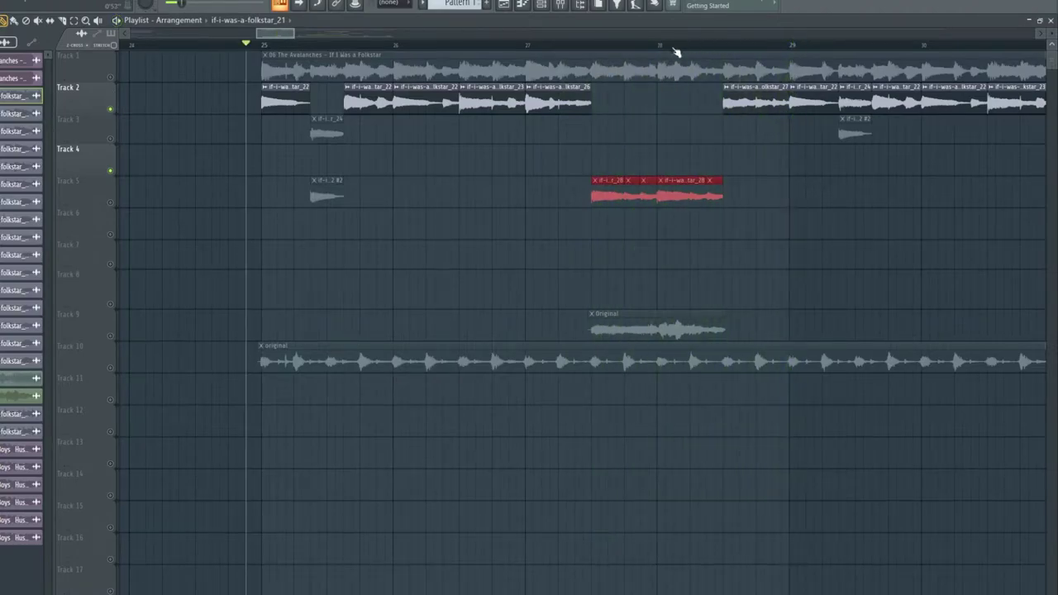
Audition the Track 3 chop in bar 25 by itself and compare it with the chops on soloed Track 2
right_click(110, 139)
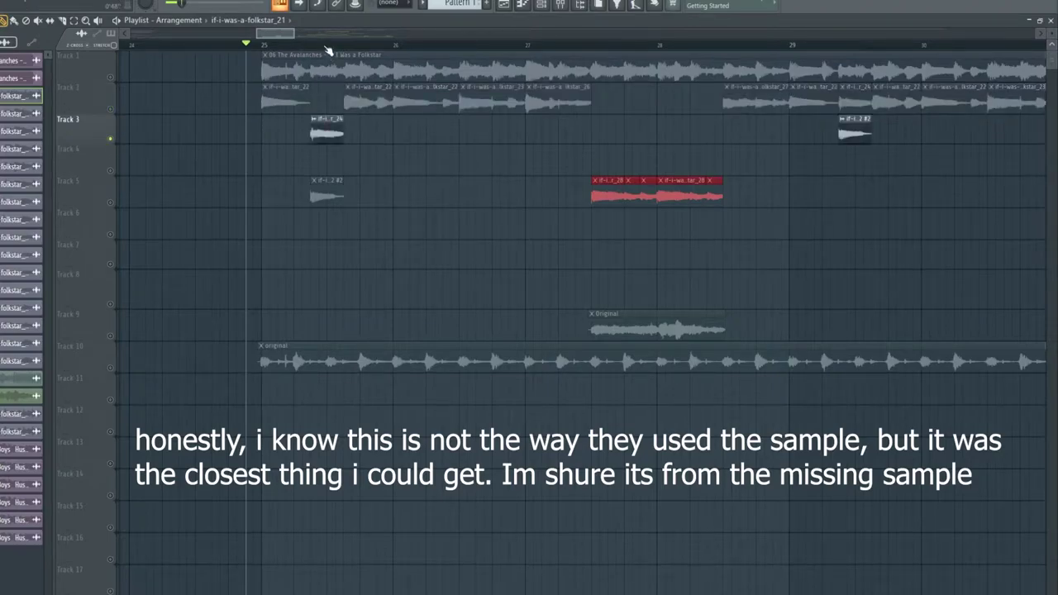
scroll(329, 52, "up", 3)
scroll(293, 49, "down", 2)
key("space")
key("space")
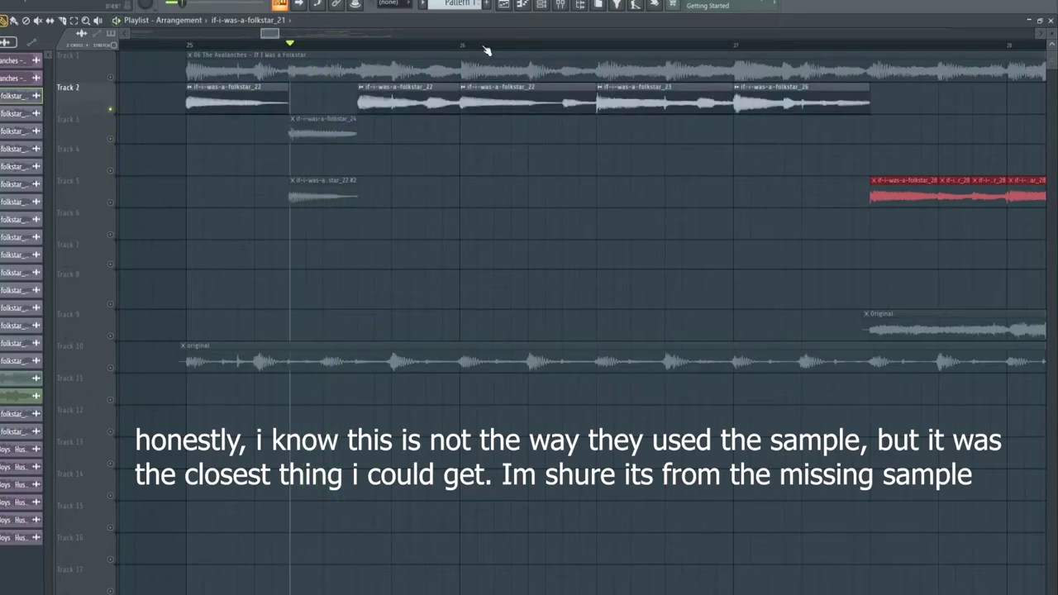
key("space")
key("space")
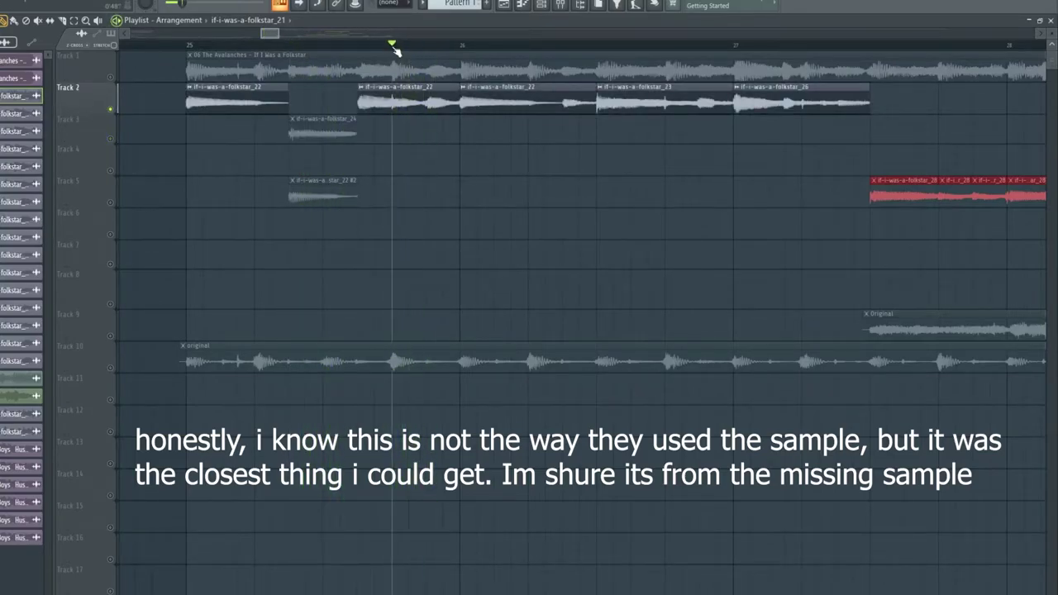
Compare the soloed Track 3 chop in bar 25 with the same spot in the original song on Track 1
scroll(394, 49, "up", 2)
right_click(110, 140)
key("space")
key("space")
left_click(144, 75)
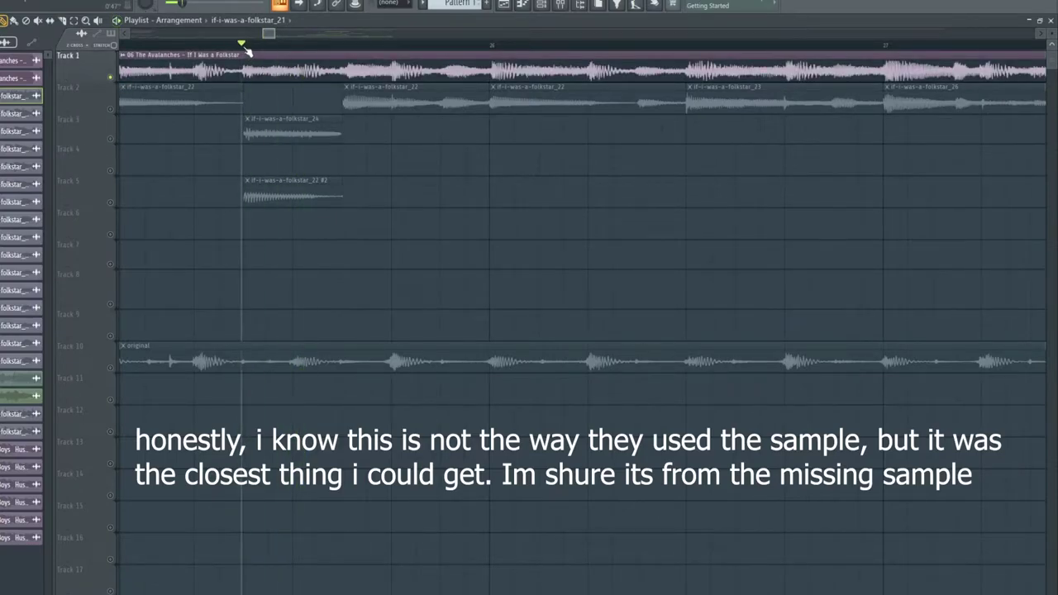
key("space")
Solo Track 5 and play its first bassline chop in bar 25
scroll(246, 52, "down", 7)
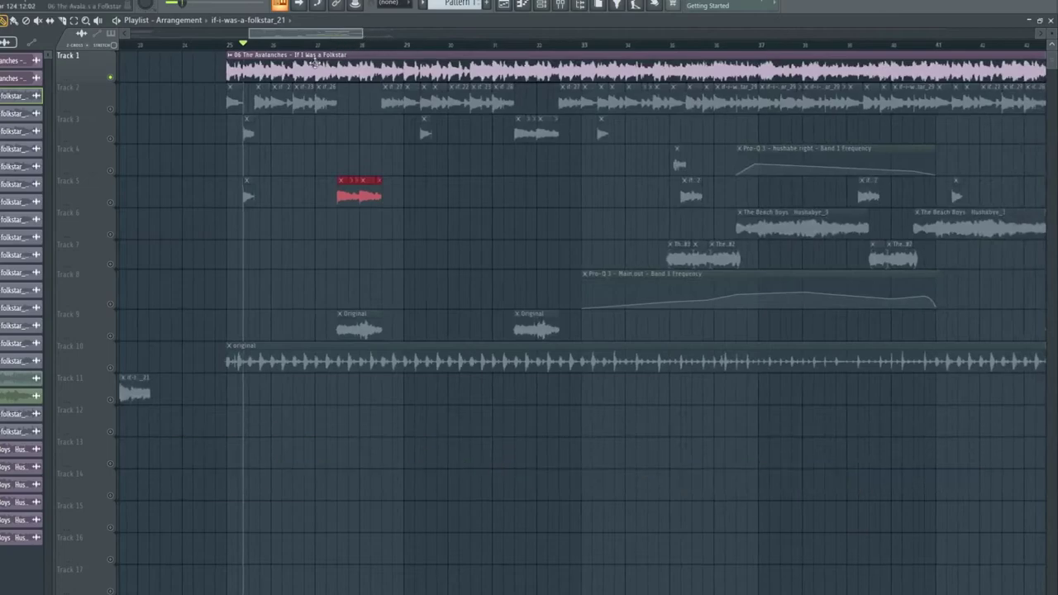
scroll(256, 52, "up", 2)
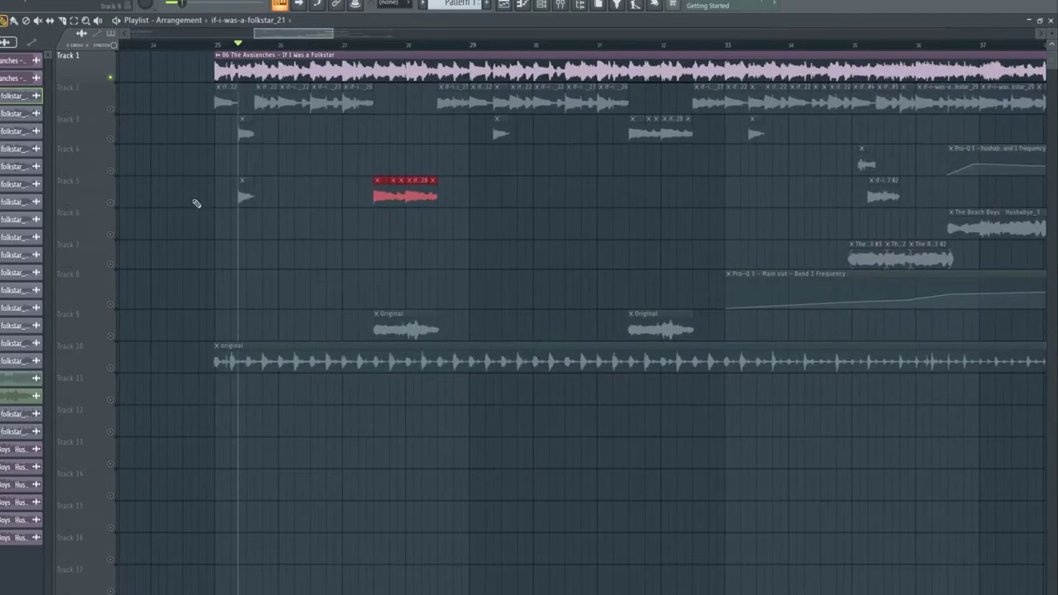
left_click(110, 202, "ctrl")
scroll(436, 38, "up", 4)
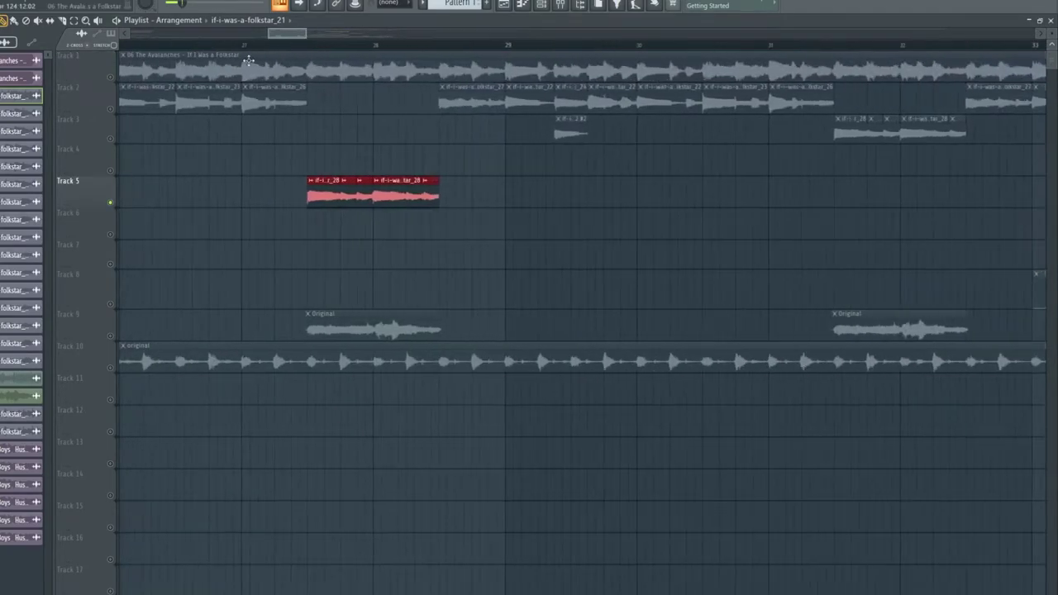
left_click_drag(286, 36, 266, 36)
scroll(488, 38, "up", 3)
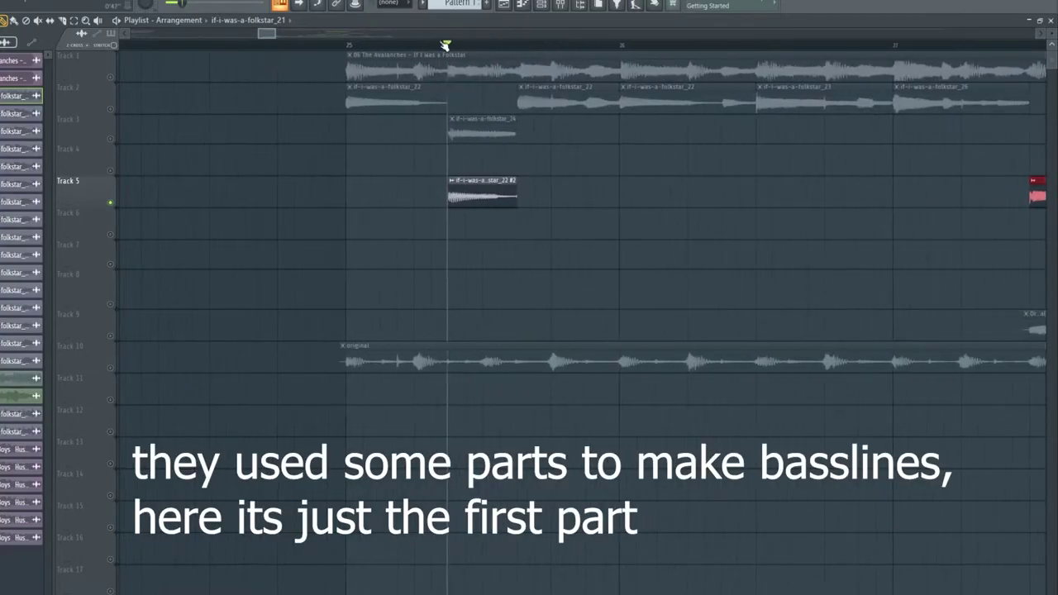
key("space")
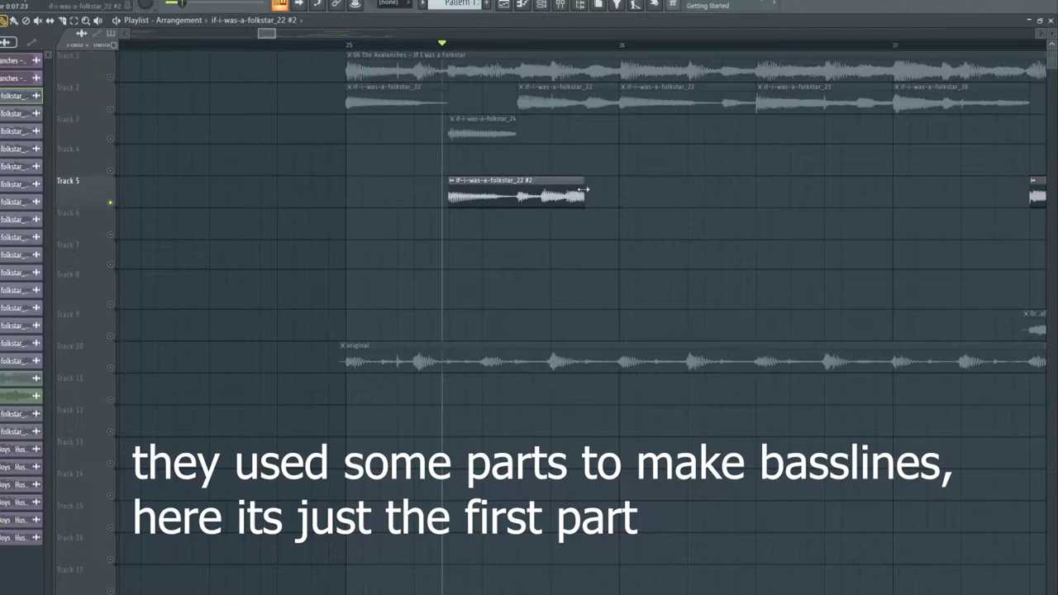
Examine the Just Bass insert and its effects in the mixer, and close the mixer
left_click(583, 6)
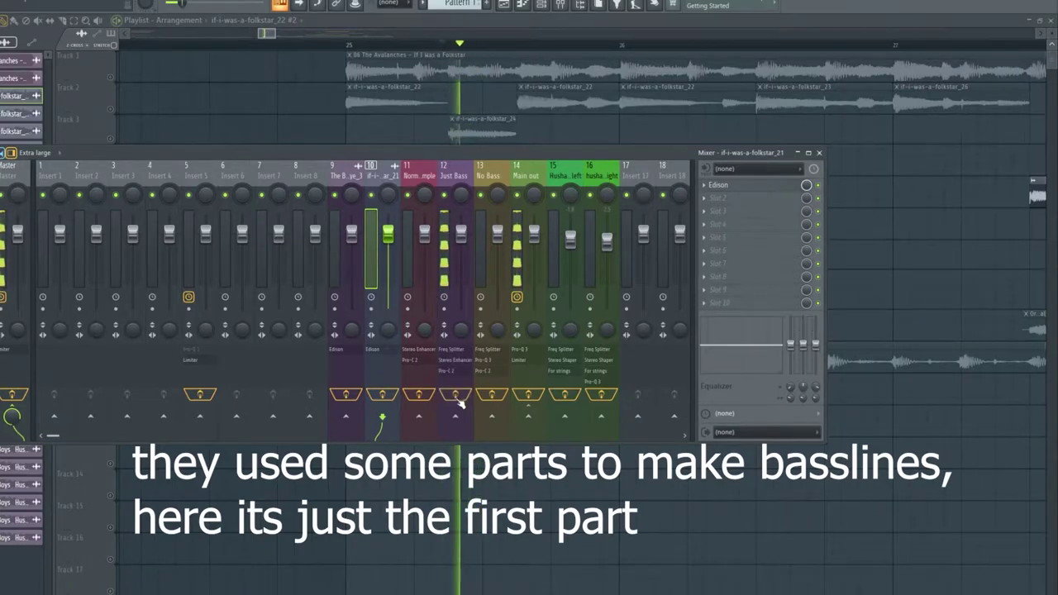
key("F9")
Review the two groups of bassline chops on Track 5 and play back from within bar 25
scroll(440, 43, "down", 5)
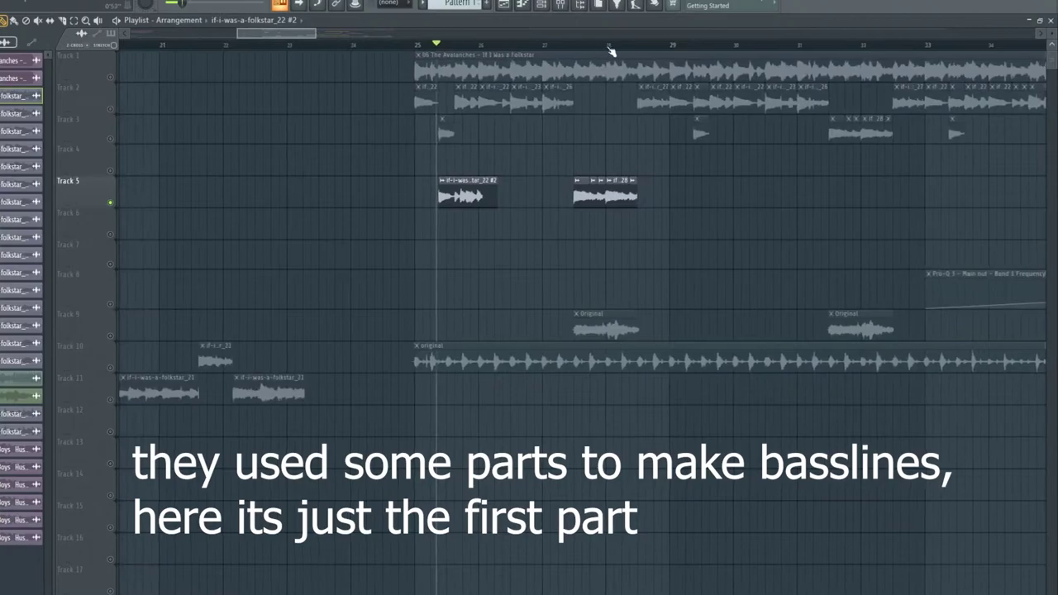
scroll(610, 45, "up", 5)
scroll(439, 43, "right", 1)
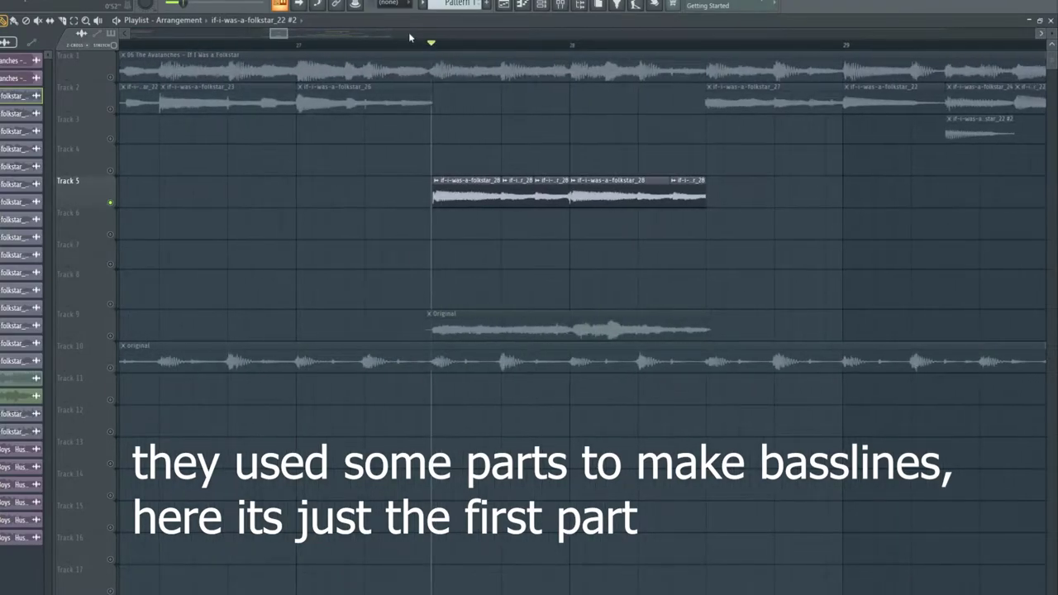
scroll(301, 46, "down", 3)
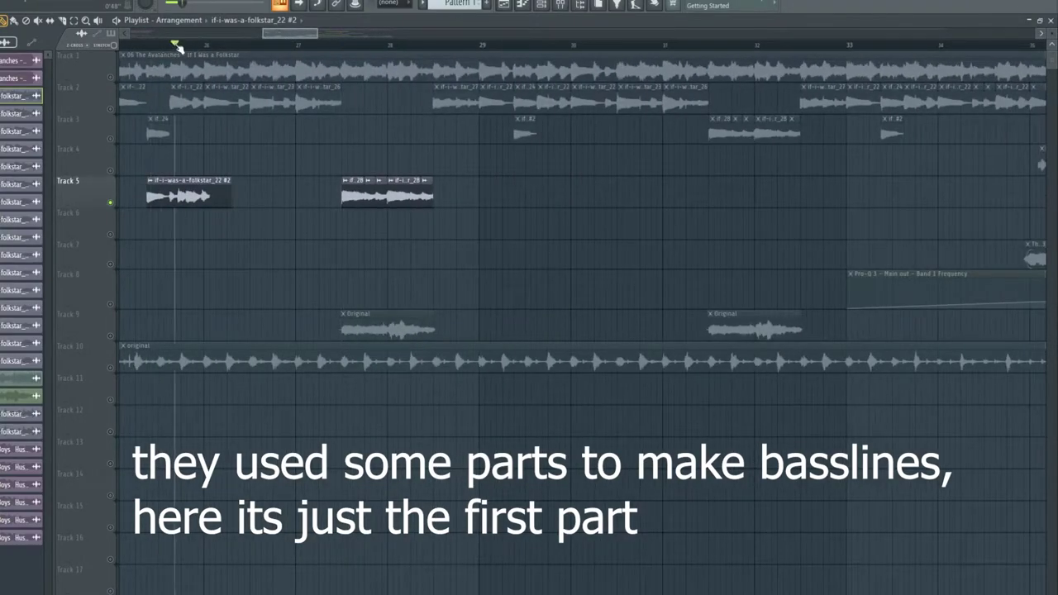
key("space")
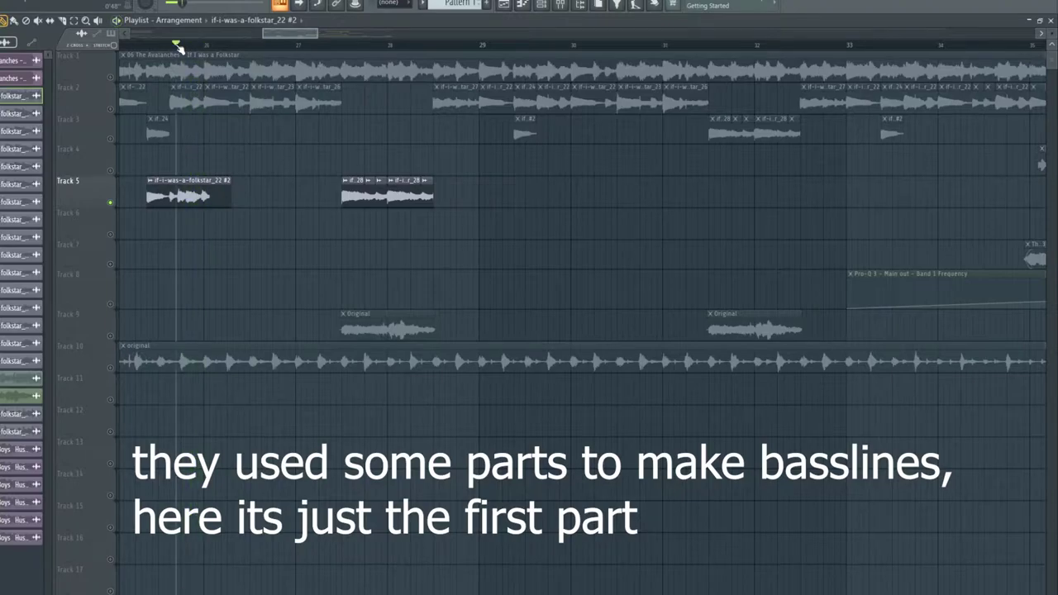
Solo Track 2 and play its chops from just before bar 25
left_click(103, 106)
left_click_drag(124, 47, 120, 49)
key("space")
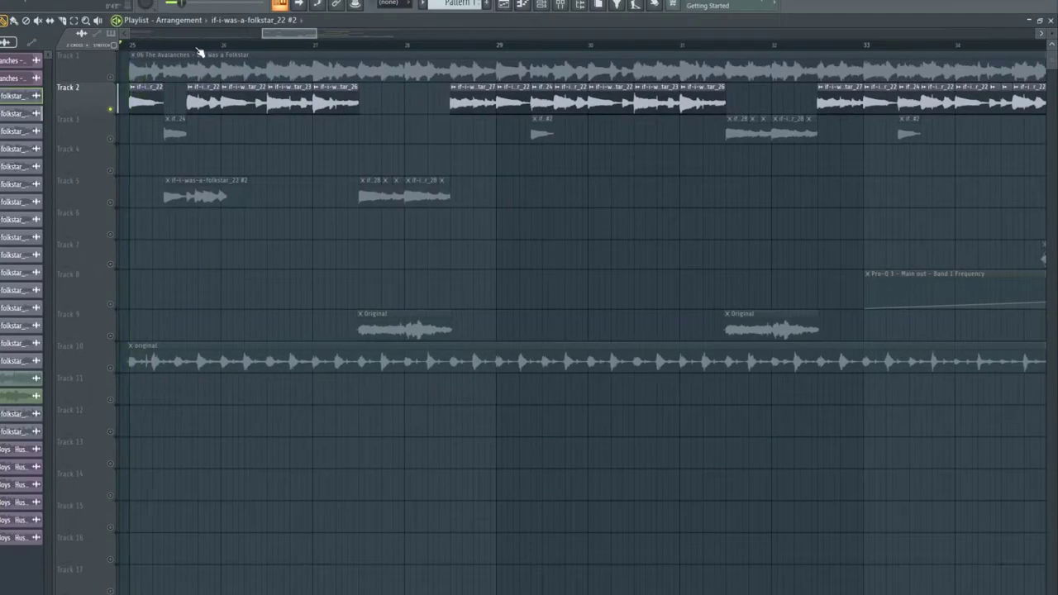
Solo Track 5 and play its folkstar_28 chops from the middle of bar 27
right_click(110, 203)
left_click(364, 49)
scroll(362, 50, "up", 4)
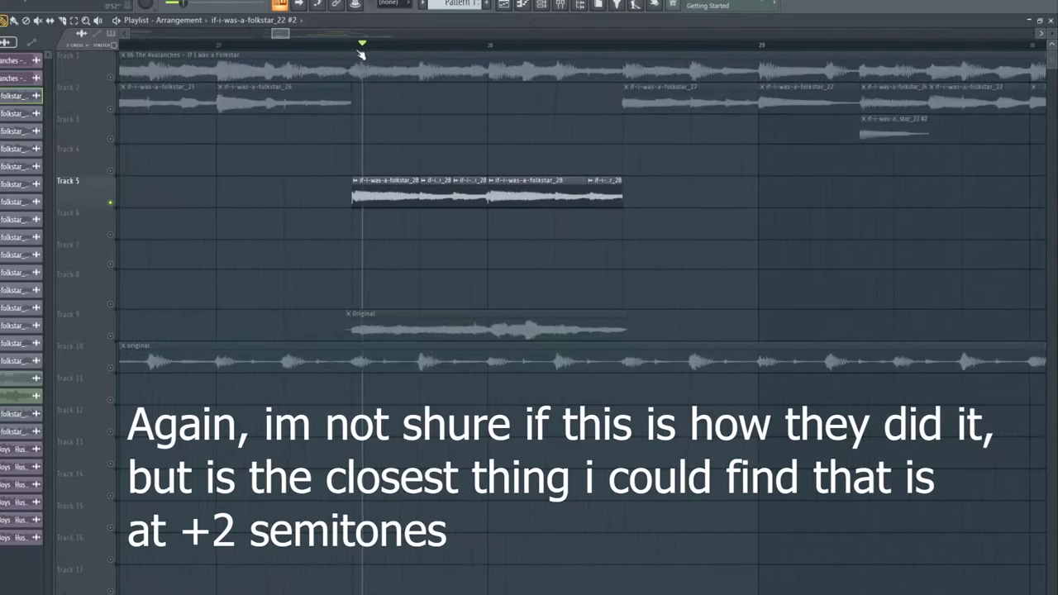
key("space")
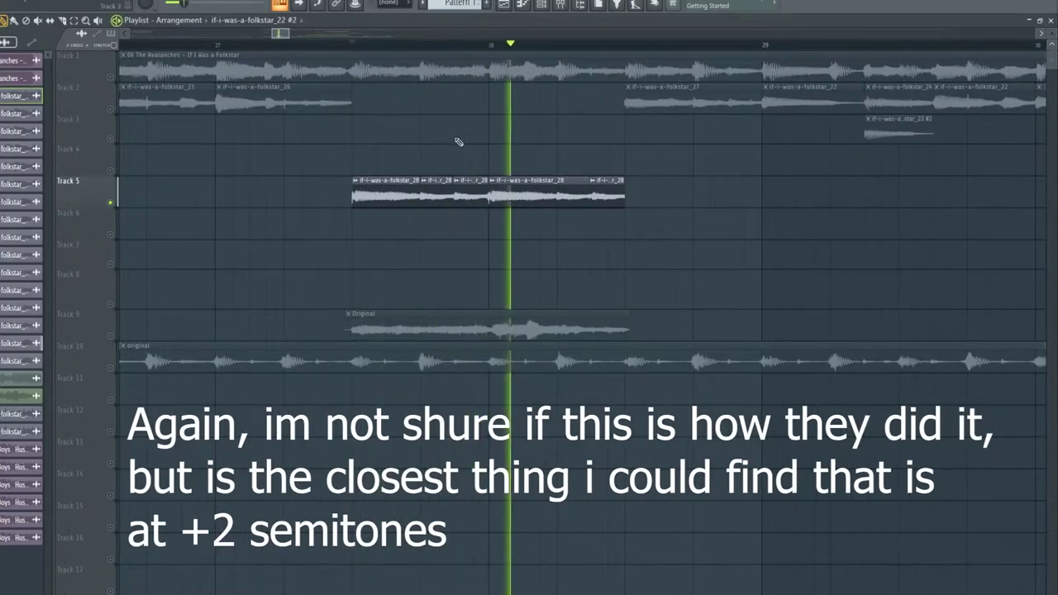
key("space")
Solo Tracks 10 and 11 together and play the source sample around bar 5
scroll(418, 48, "down", 10)
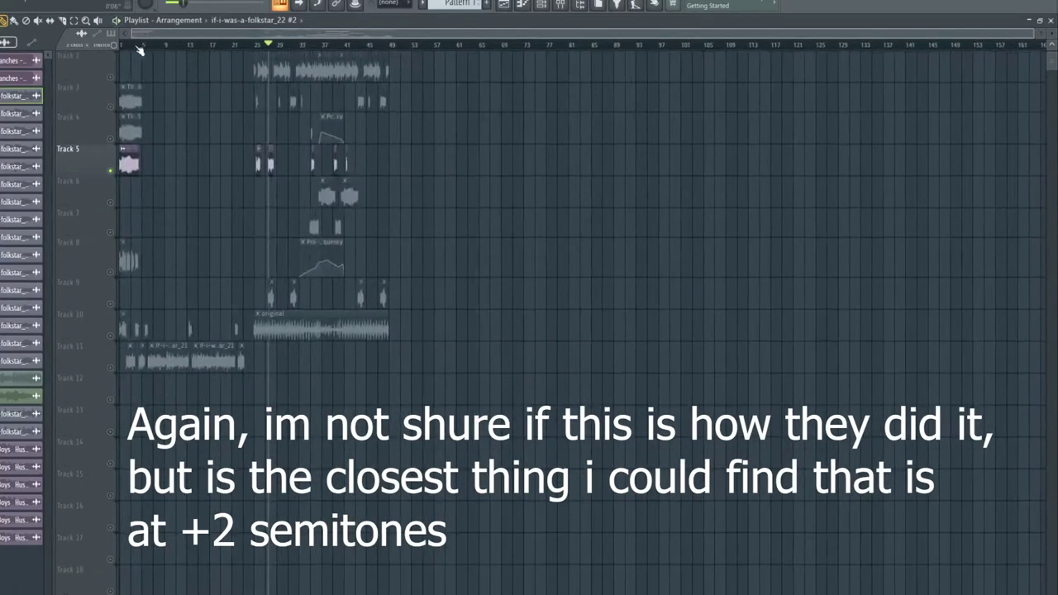
scroll(125, 50, "up", 4)
scroll(316, 49, "up", 3)
scroll(488, 46, "up", 2)
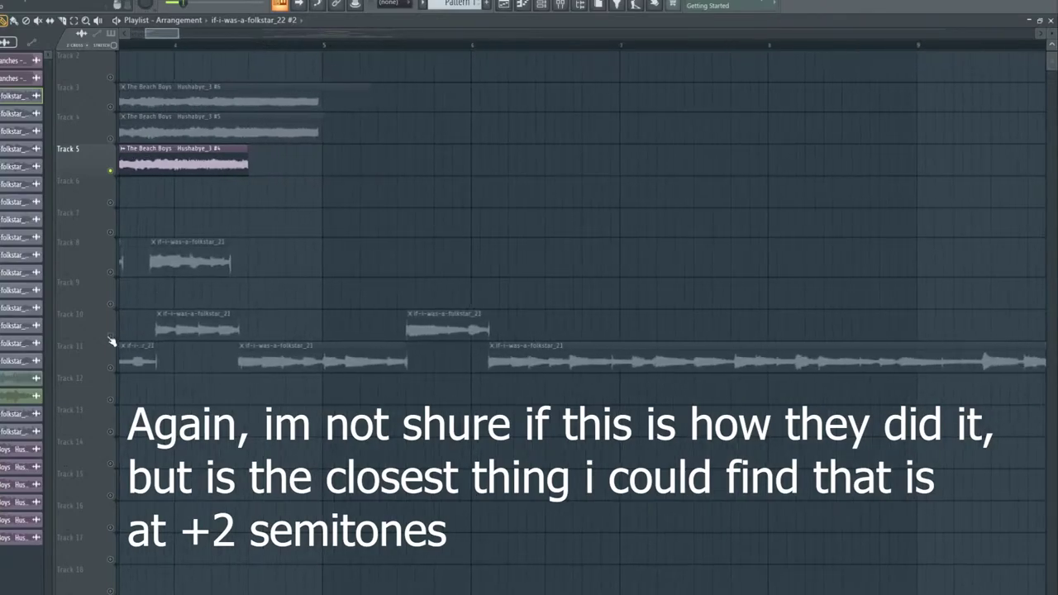
left_click(110, 337)
left_click(114, 369, "ctrl")
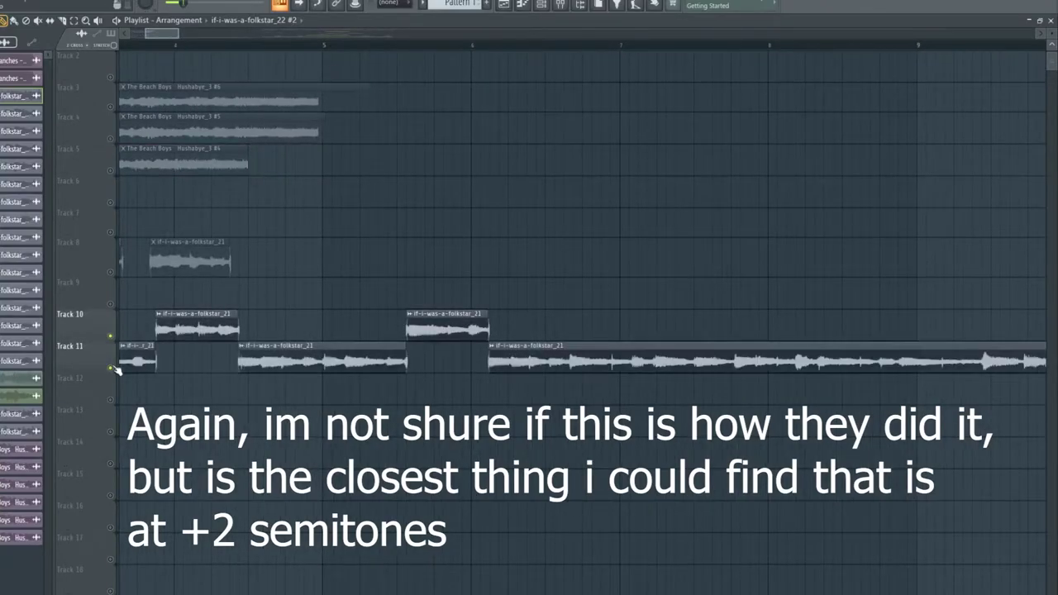
key("space")
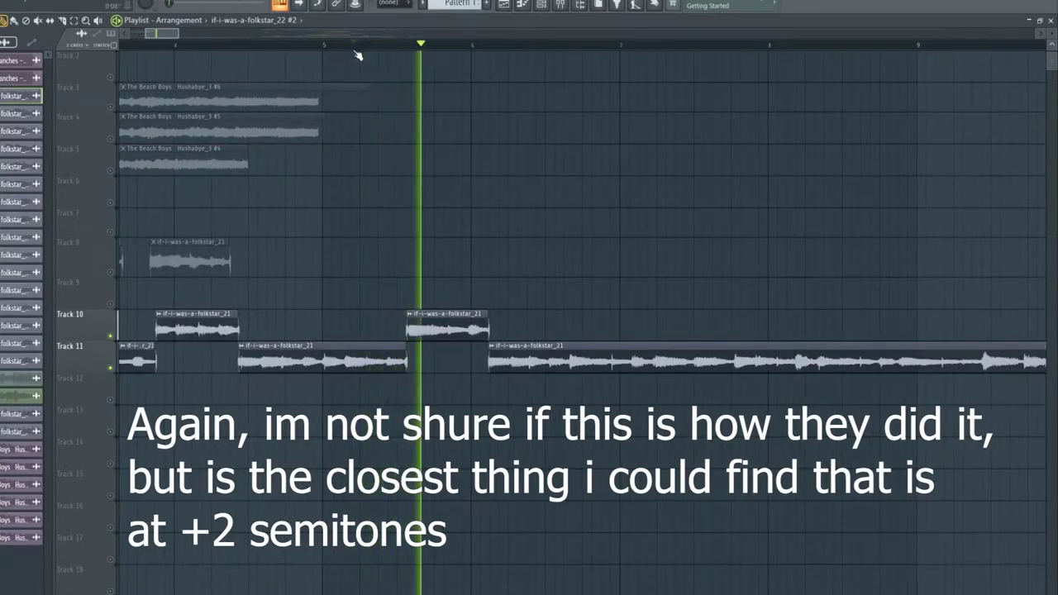
key("space")
Inspect the if-i-was-a-folkstar_28 sample settings, add Track 5 to the active tracks, and play it with the drums from within bar 27
scroll(357, 54, "down", 9)
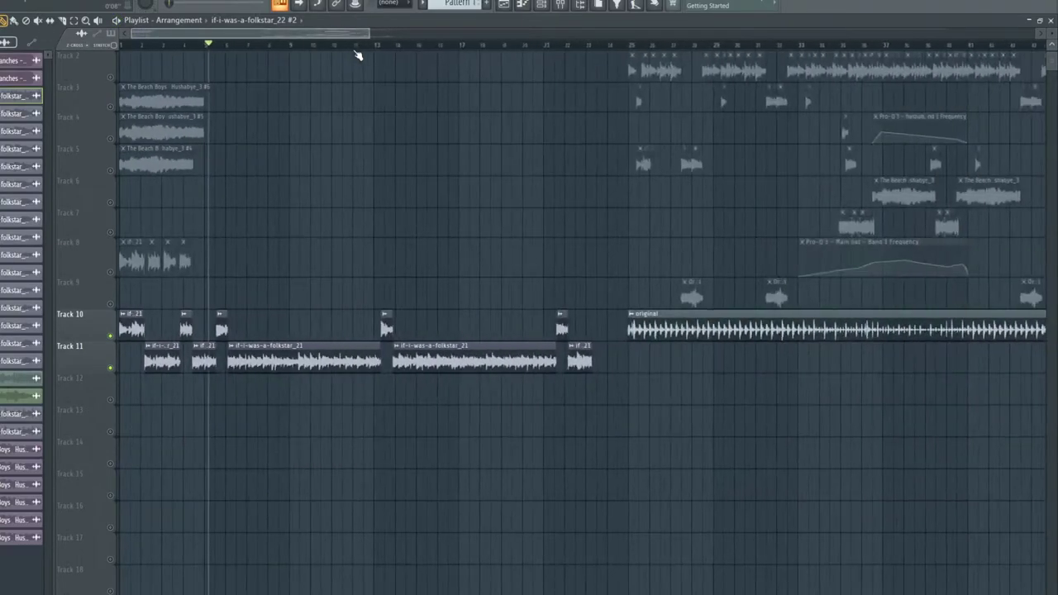
scroll(480, 52, "up", 5)
scroll(356, 52, "up", 3)
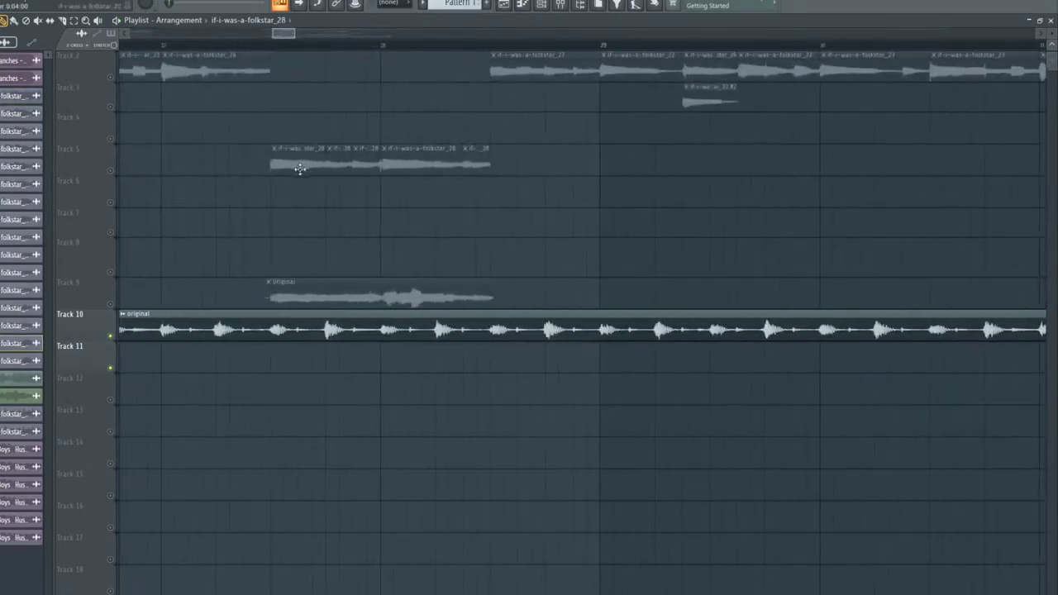
double_click(299, 167)
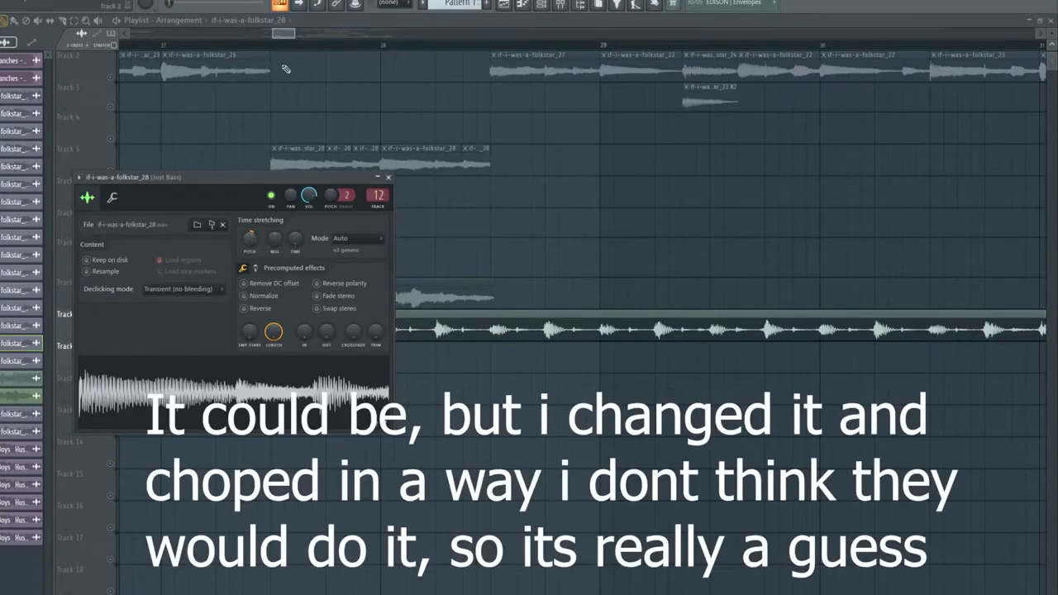
left_click(232, 45)
key("space")
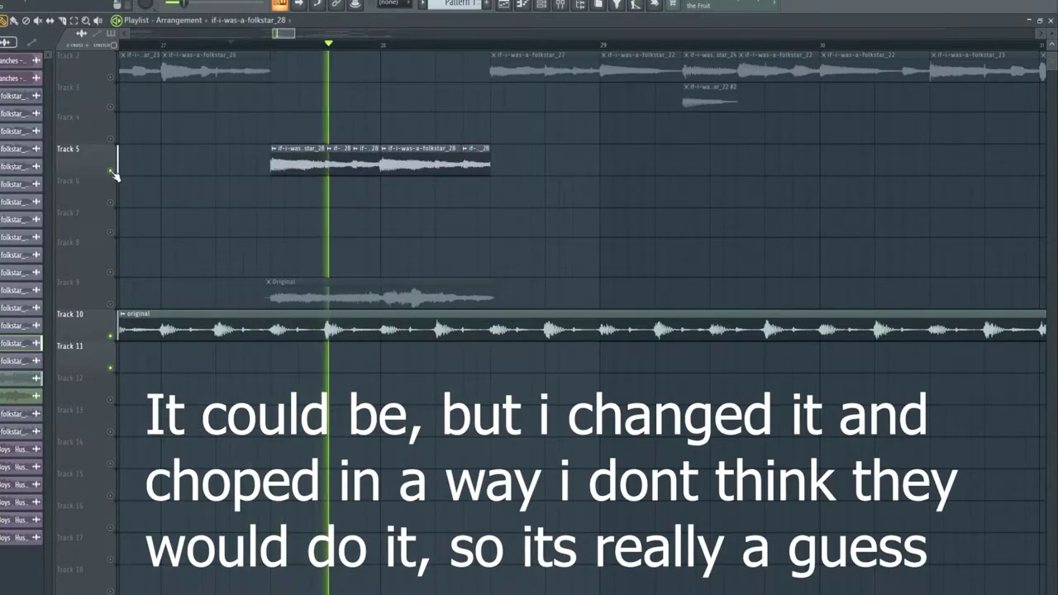
key("space")
Check the Just Bass mixer channel and replay Track 5 with the drums from within bar 27
scroll(288, 44, "down", 5)
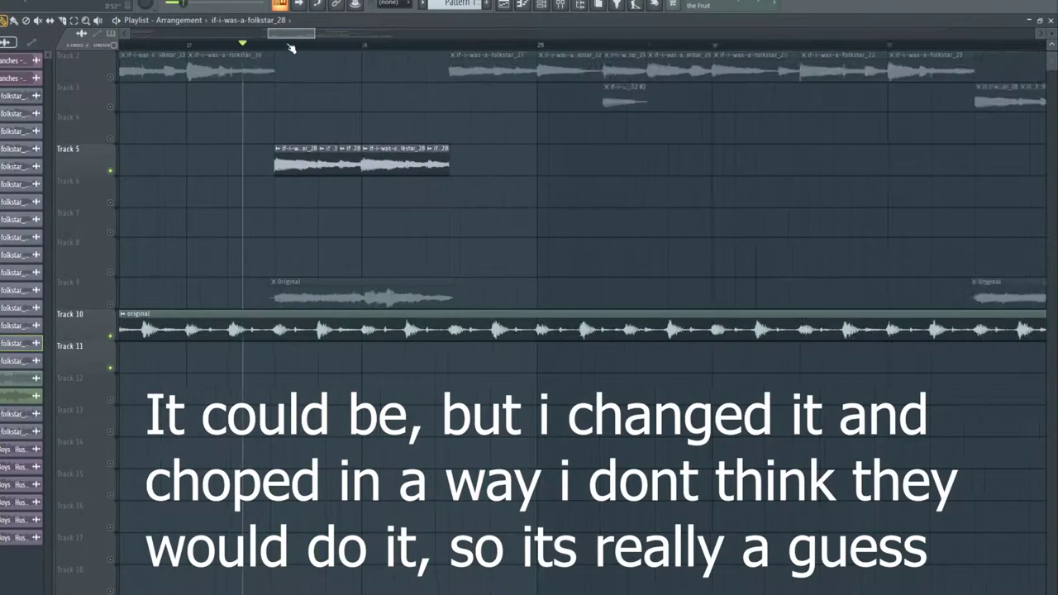
left_click(563, 4)
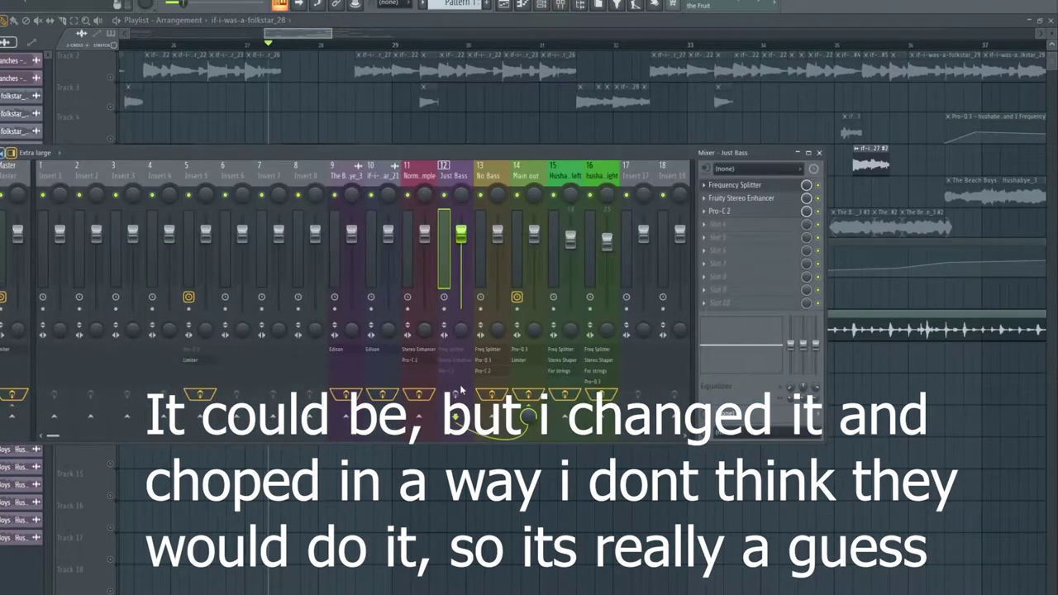
key("F9")
key("space")
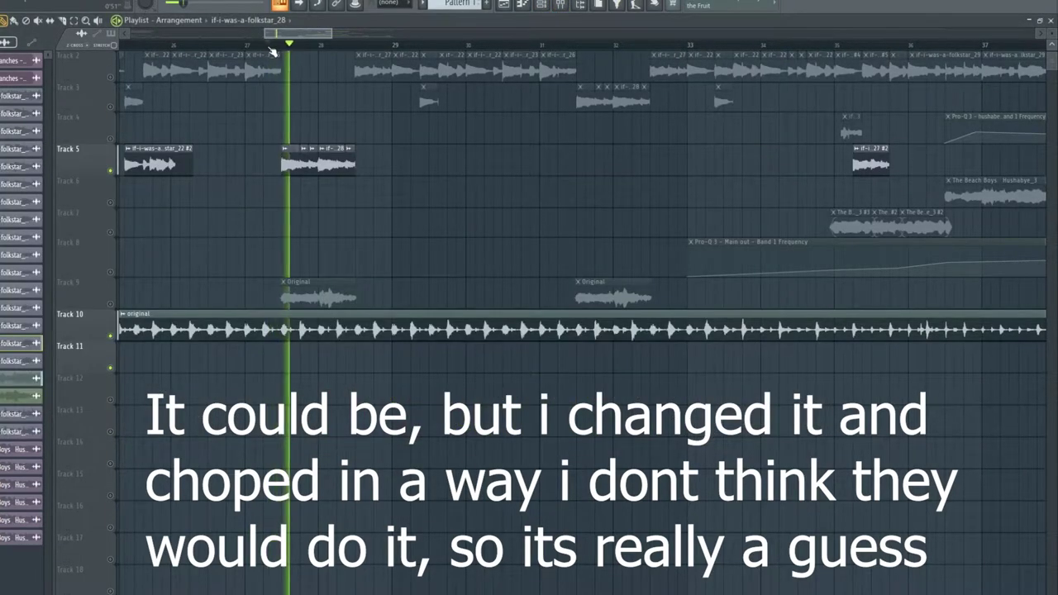
key("space")
Solo Track 1 and play the original song from within bar 27 for comparison
scroll(113, 78, "up", 1)
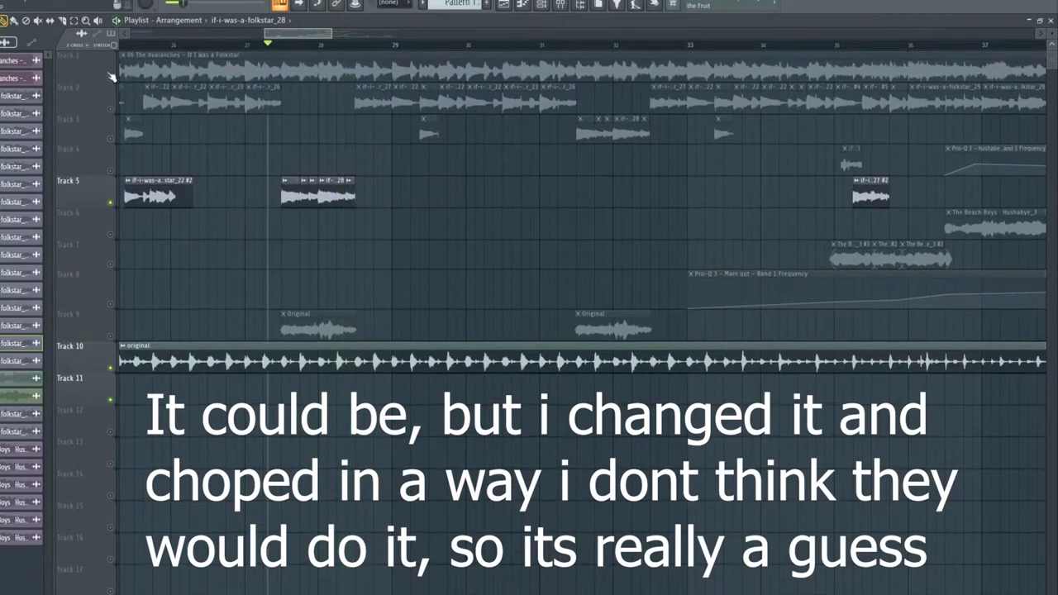
right_click(113, 76)
key("space")
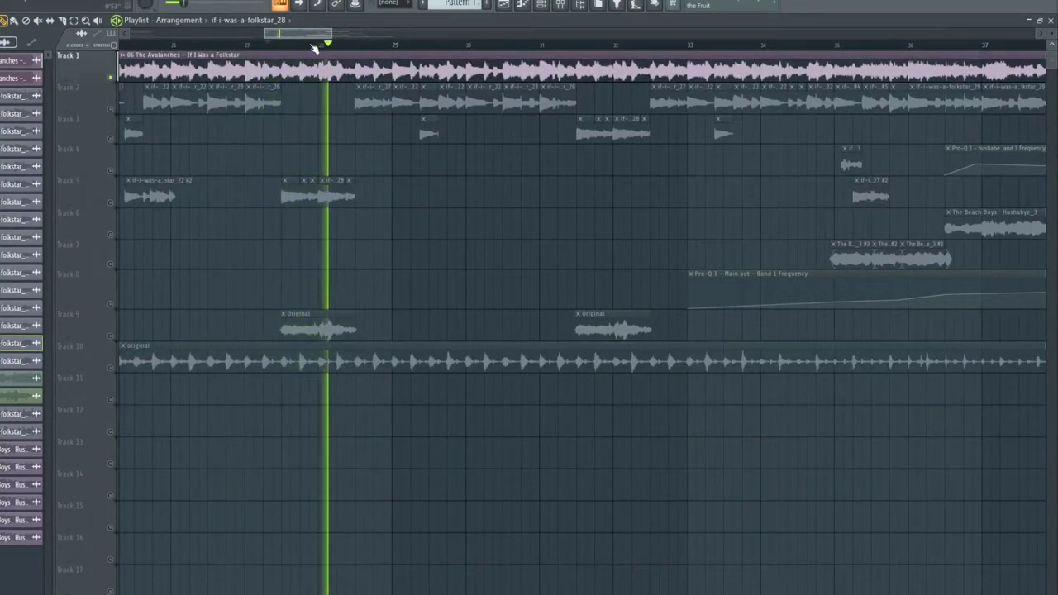
key("space")
Enable every track except Track 1 and play the remake with Track 9's Original chop from within bar 27
left_click(110, 337)
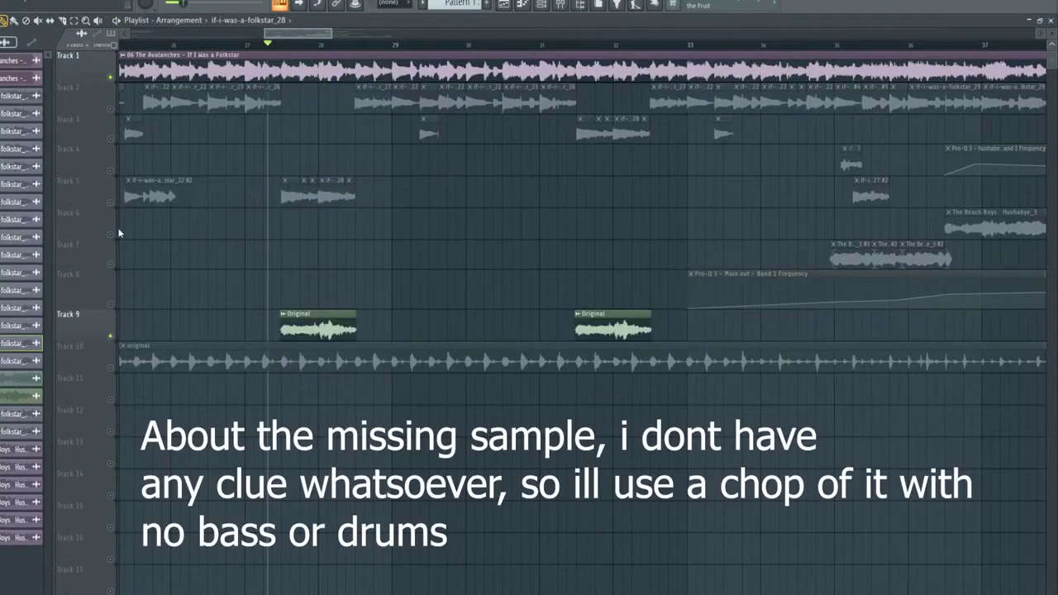
right_click(111, 201)
right_click(112, 202)
left_click(115, 75)
key("space")
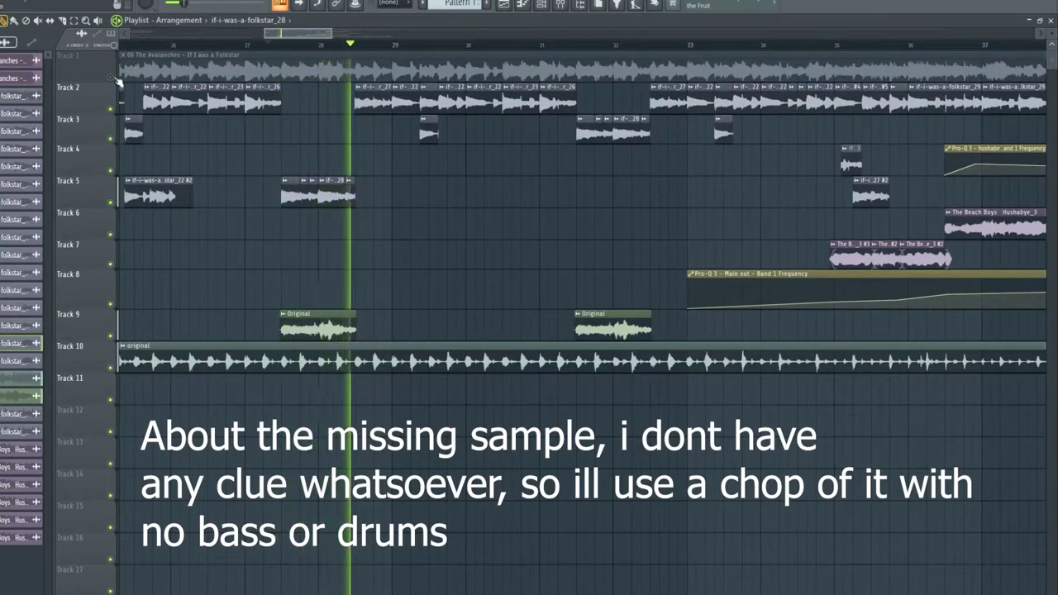
key("space")
Play the full main loop from bar 25 through bar 32 with all tracks except Track 1 enabled
left_click(111, 367)
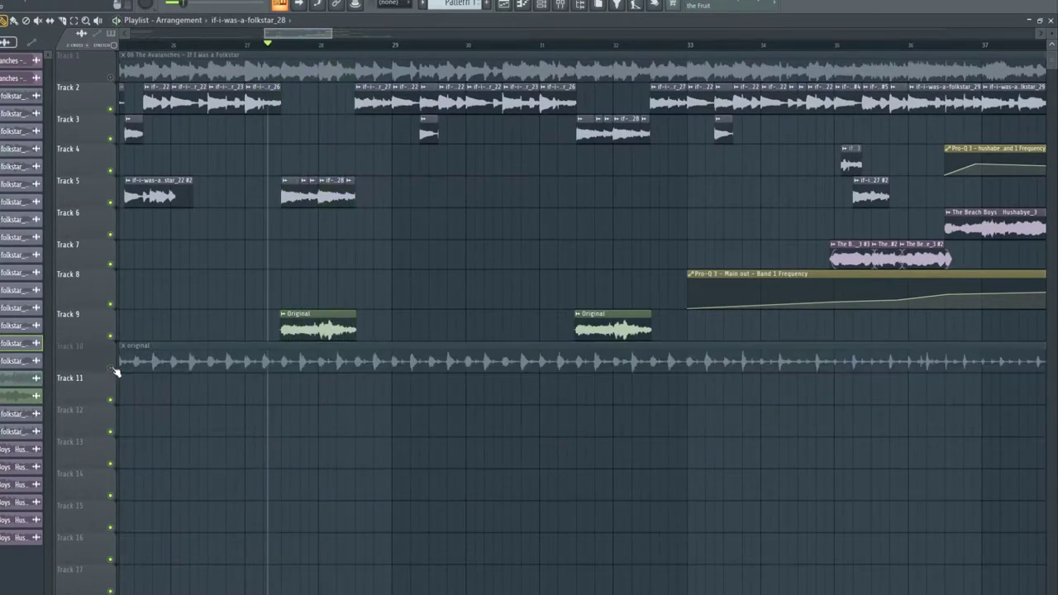
right_click(112, 110)
left_click_drag(302, 37, 257, 53)
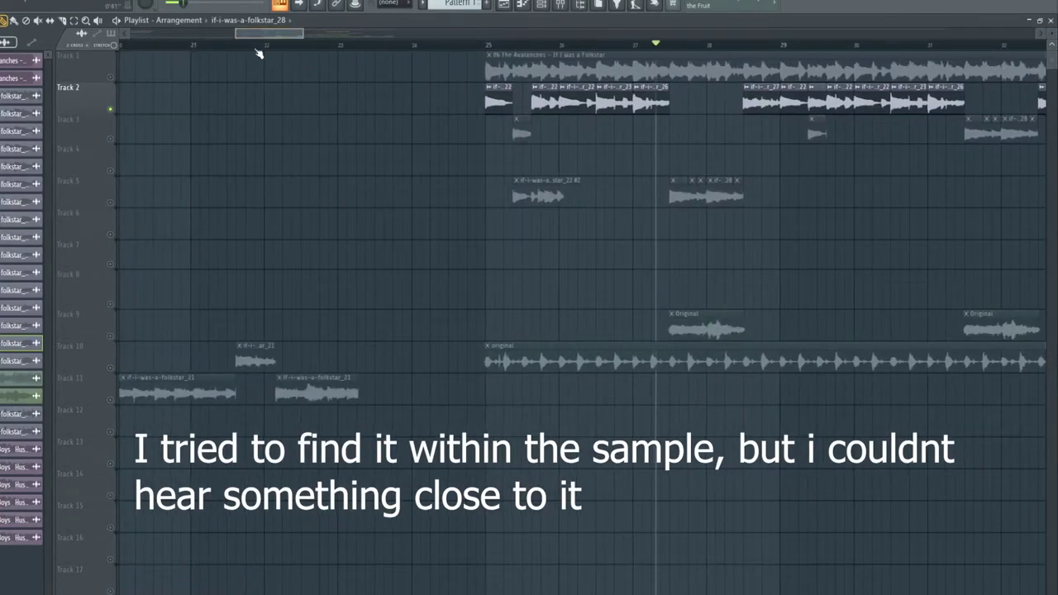
right_click(111, 78)
right_click(111, 78)
left_click(111, 77)
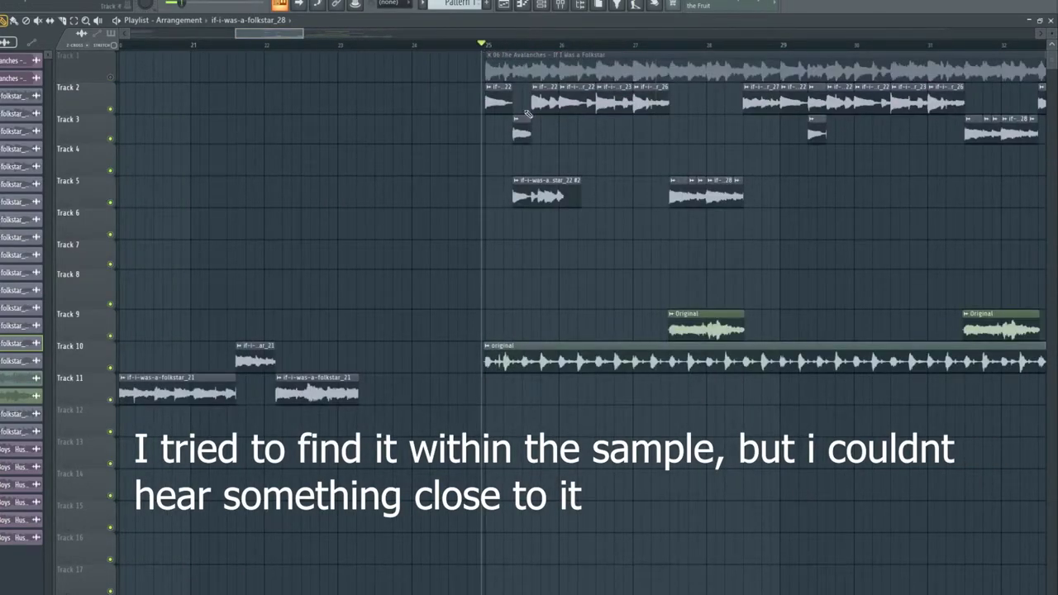
key("space")
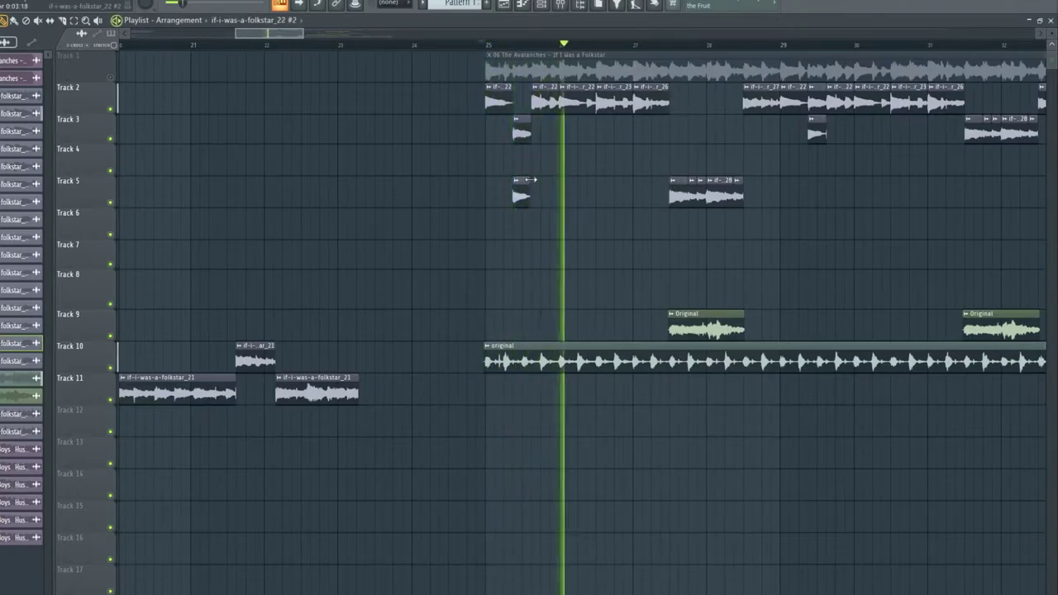
scroll(632, 49, "down", 1)
scroll(632, 51, "up", 3)
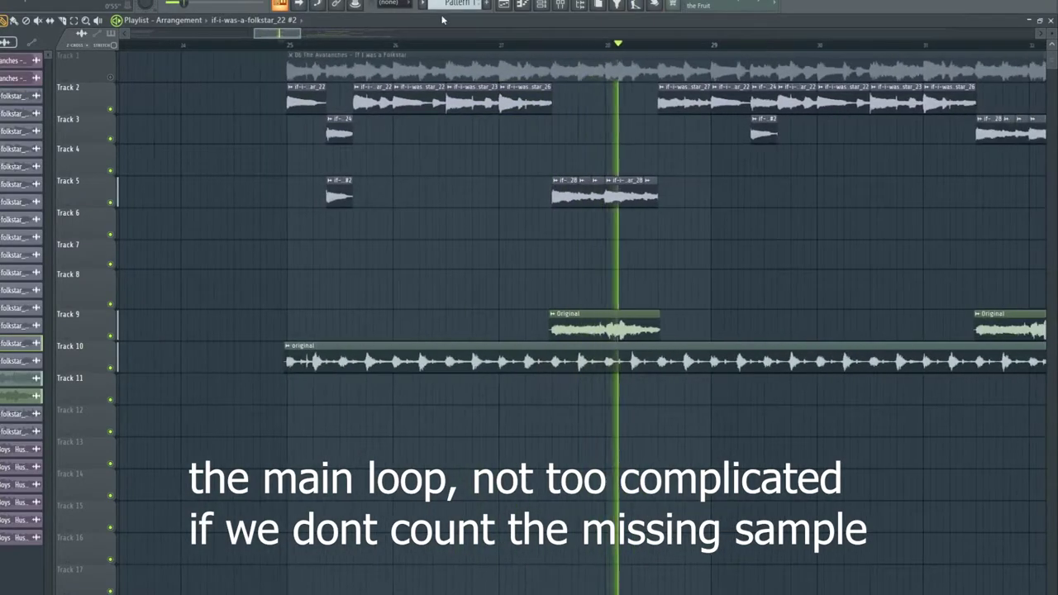
left_click_drag(282, 30, 323, 31)
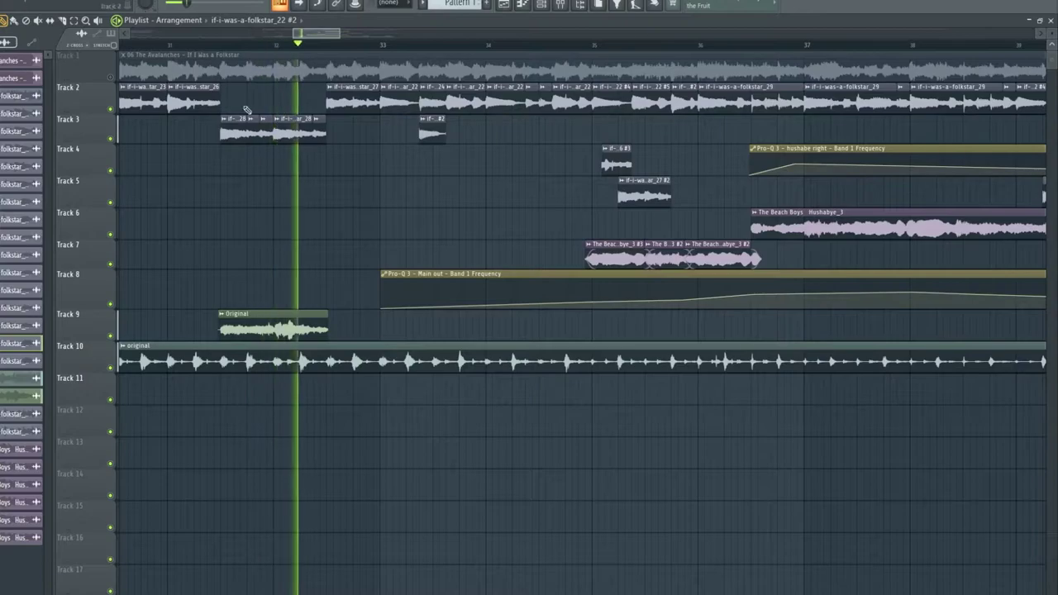
key("space")
Solo Tracks 2 and 3 and play their chops from bar 33
right_click(109, 108)
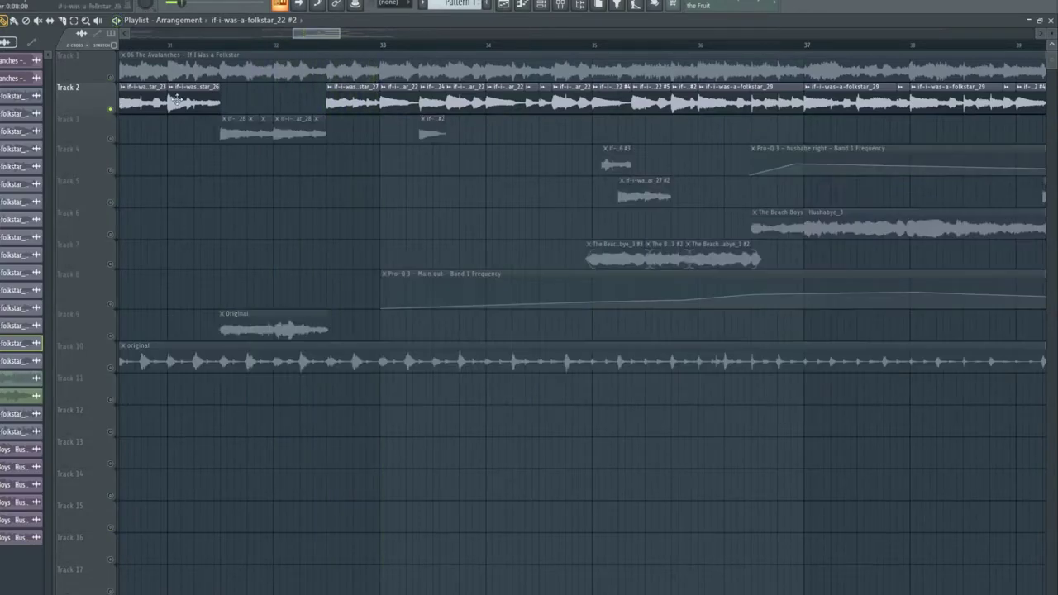
left_click(380, 46)
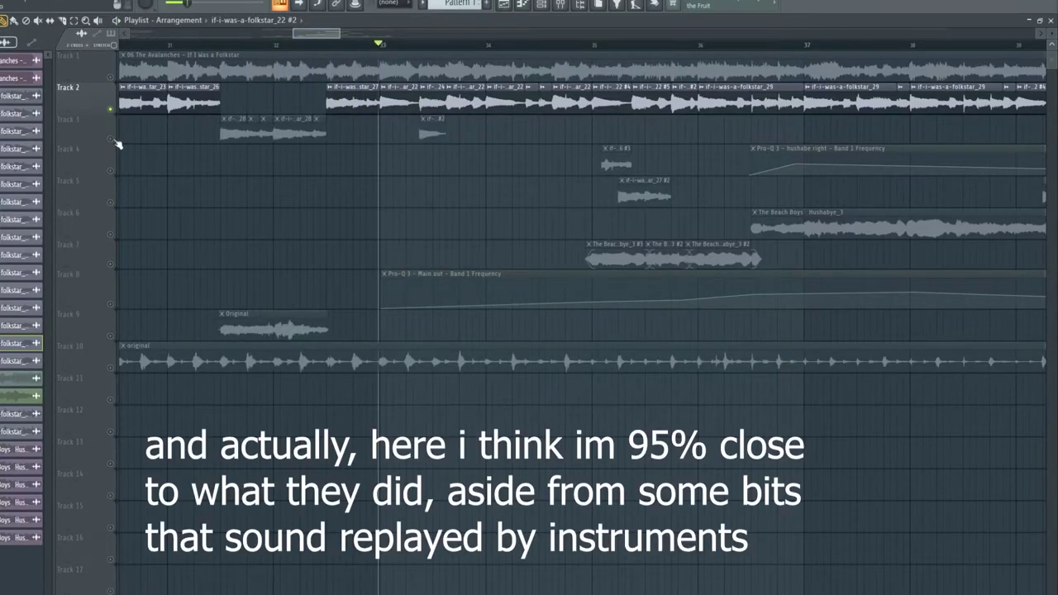
scroll(547, 46, "up", 2)
key("space")
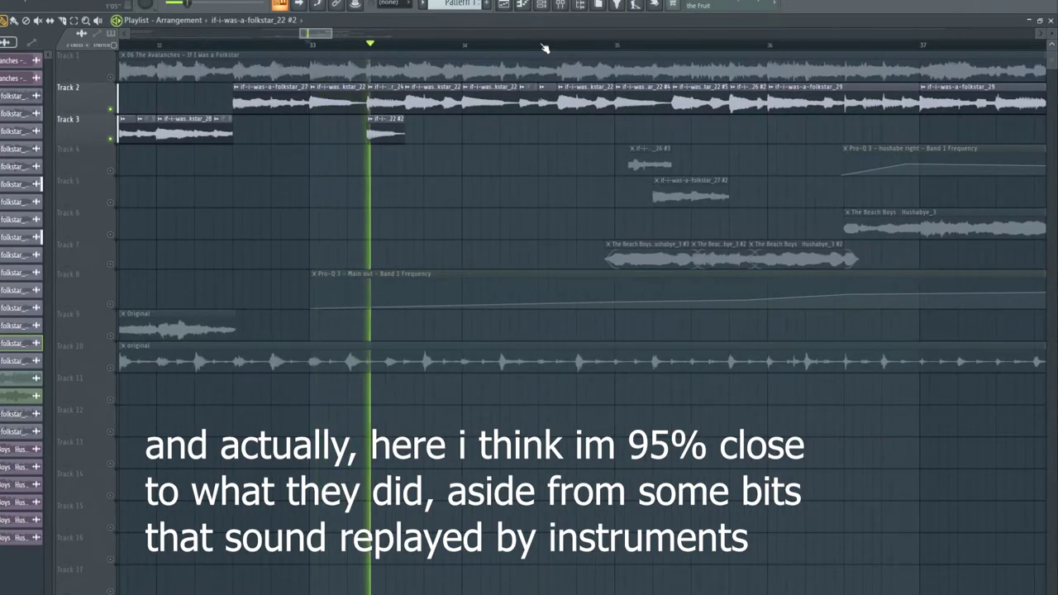
Inspect the if-i-was-a-folkstar_22 #3 sample settings on Track 2 and play from around the middle of bar 34
scroll(544, 48, "up", 1)
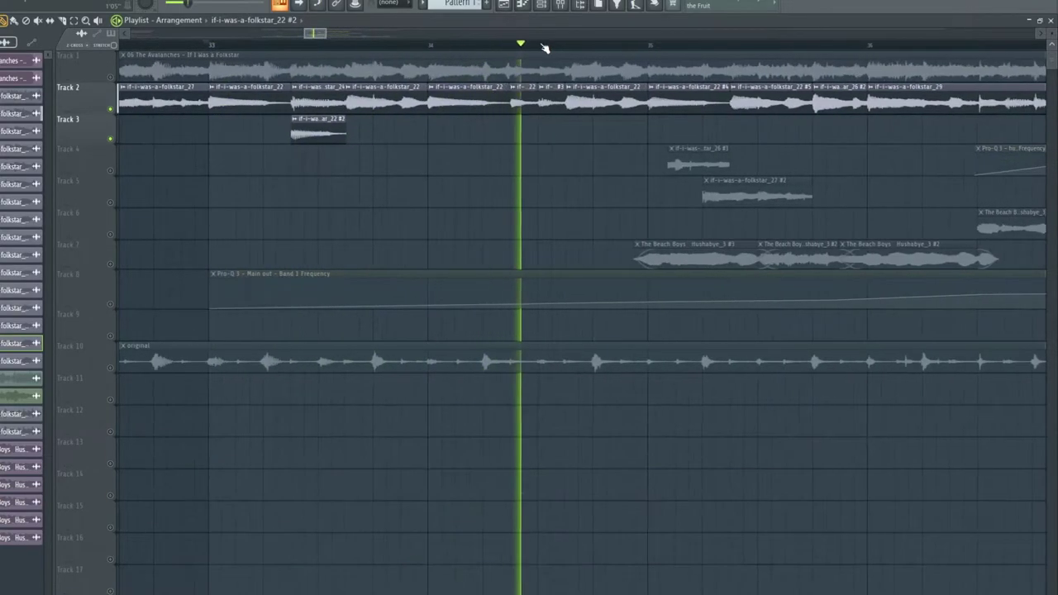
scroll(571, 46, "up", 1)
double_click(531, 101)
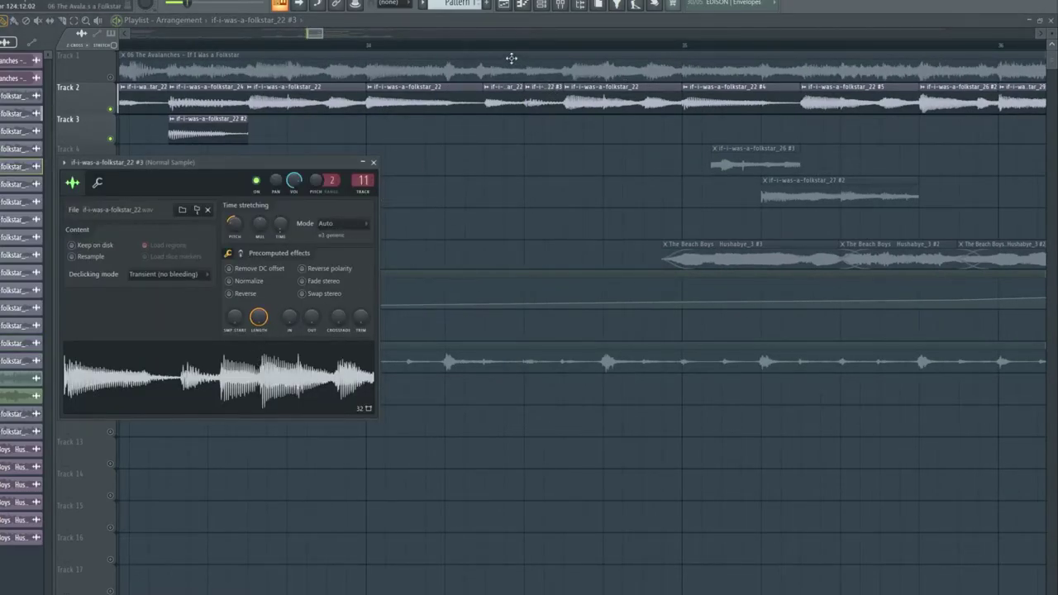
left_click(488, 45)
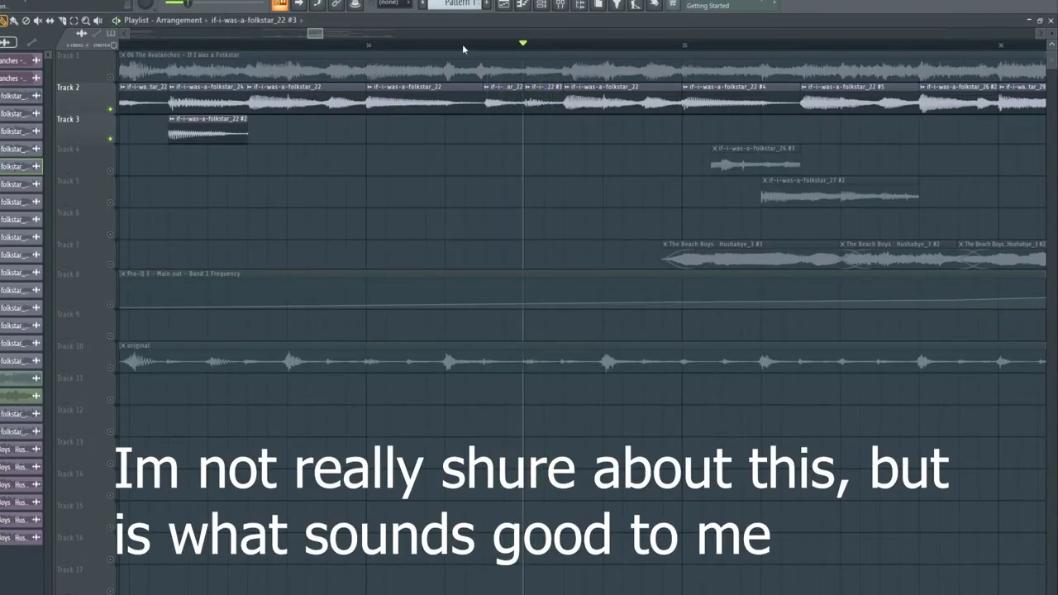
Solo Track 1 and play the original song repeatedly from around the middle of bar 34
left_click(144, 72)
key("space")
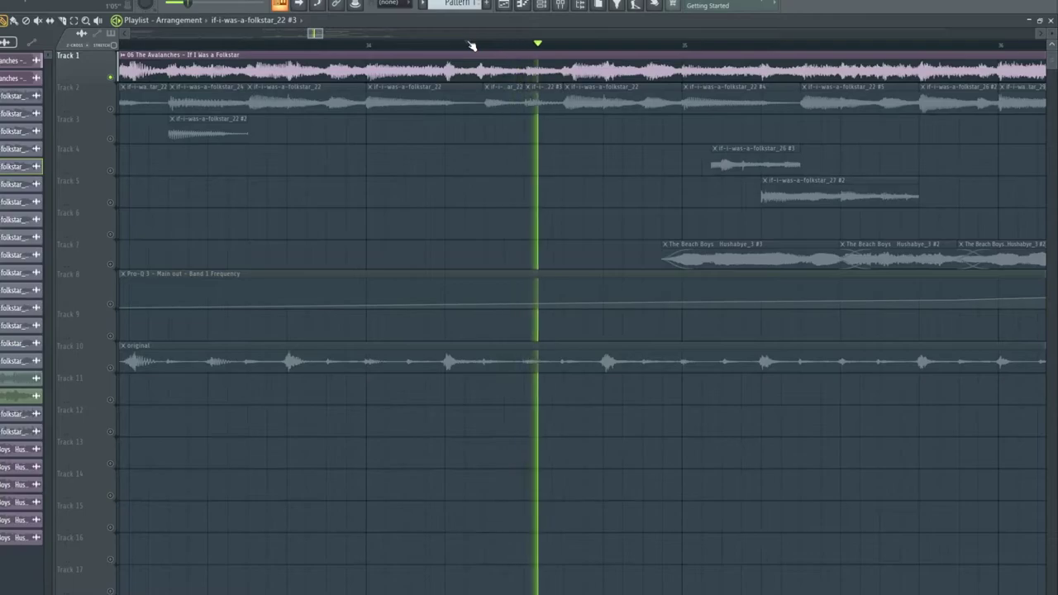
key("space")
key("space")
key("space")
key("space")
Solo Track 2 and try the if-i-was-a-folkstar_22 #3 chop with its time-stretching pitch at -200 cents
left_click(121, 106)
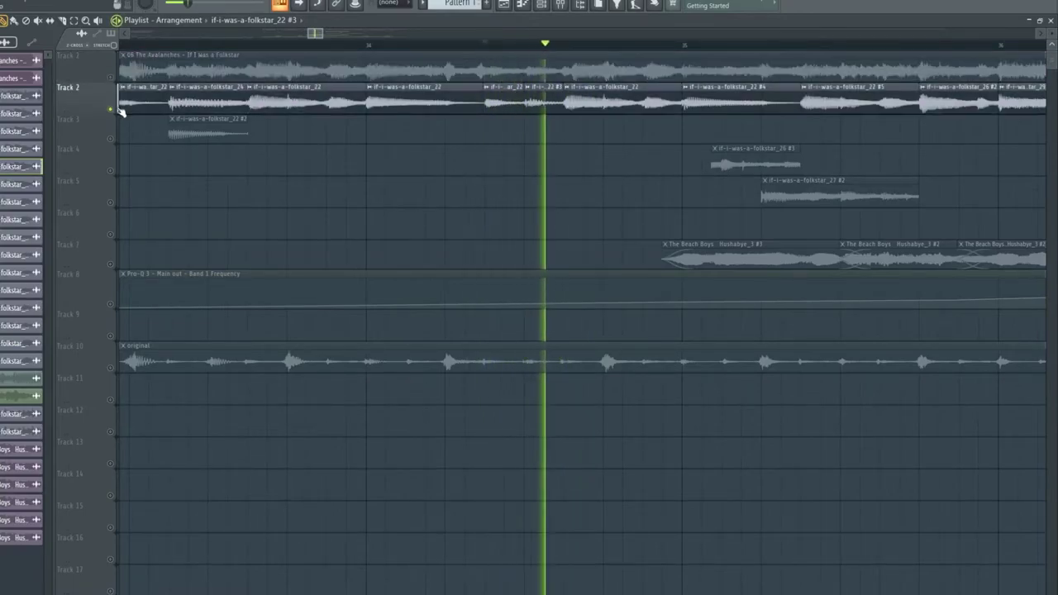
double_click(536, 97)
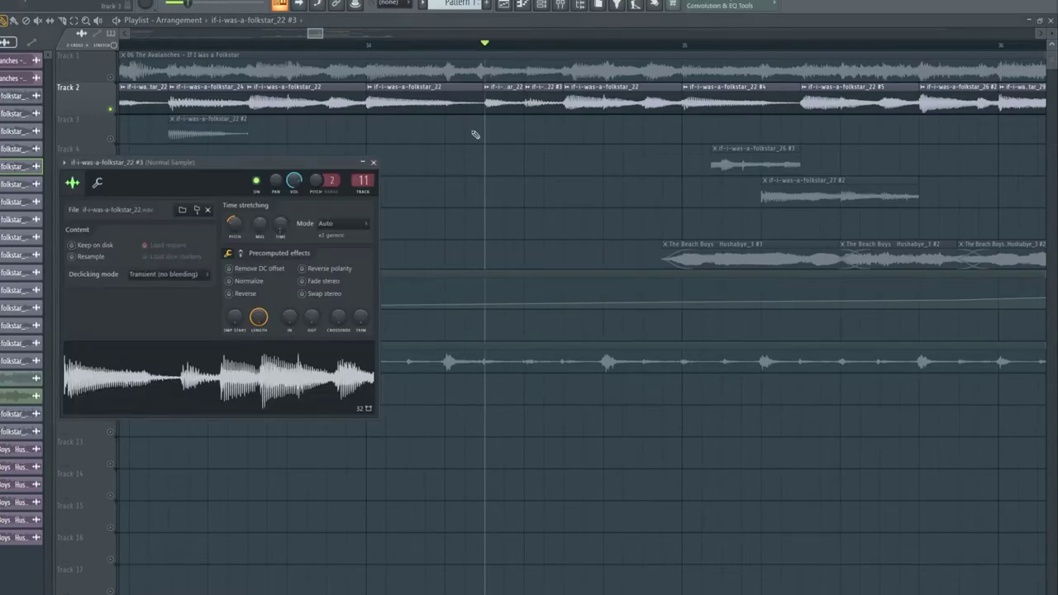
left_click_drag(235, 223, 235, 218)
key("space")
key("space")
left_click(528, 48)
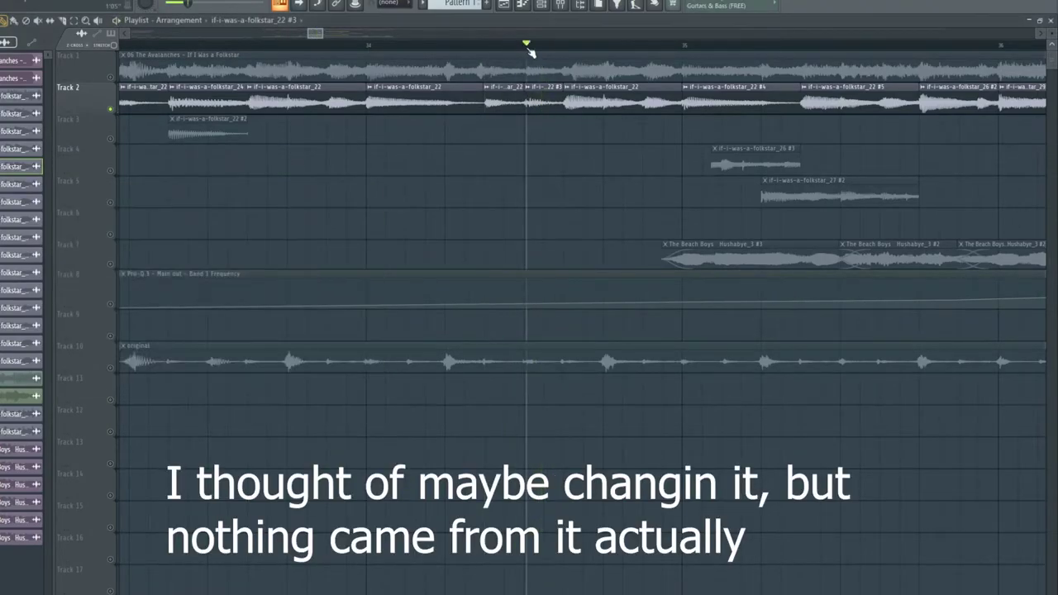
double_click(531, 102)
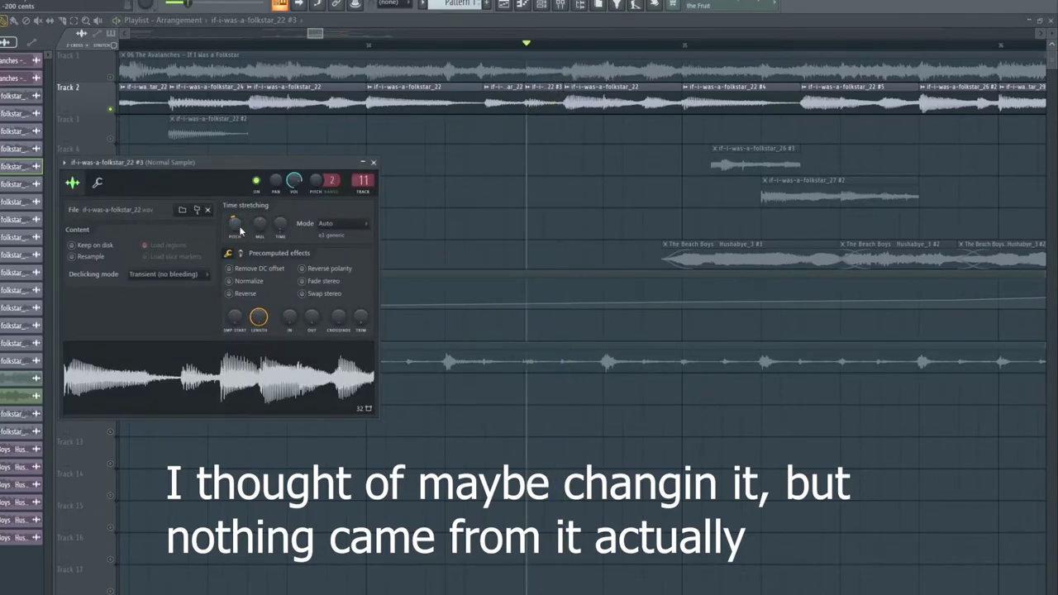
key("space")
key("space")
Set the if-i-was-a-folkstar_22 #3 chop's time-stretching pitch to -500 cents and play it again
left_click_drag(239, 229, 240, 234)
key("space")
key("space")
key("space")
key("space")
key("space")
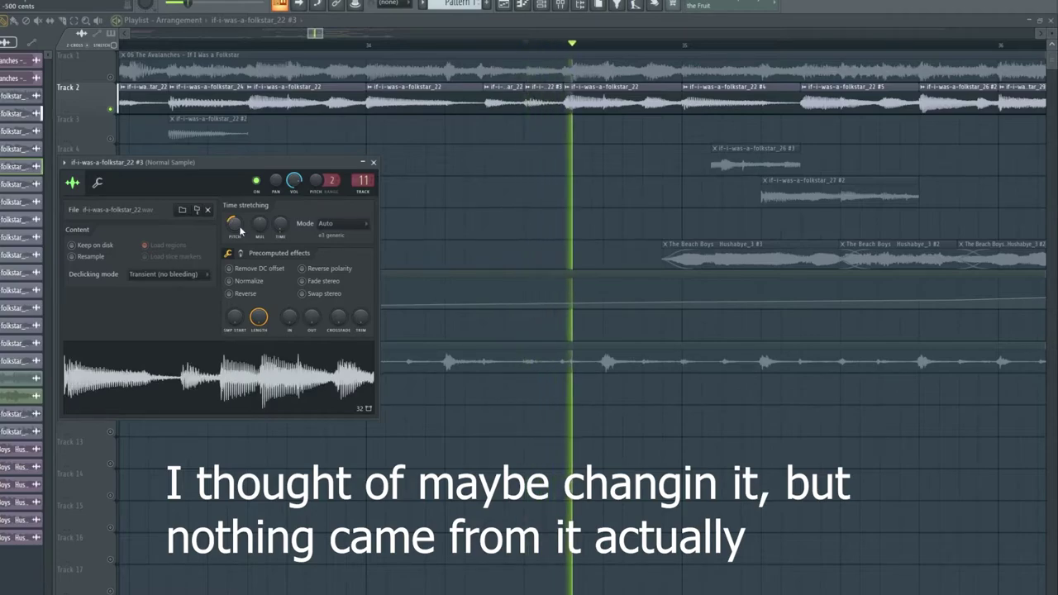
Move on to bar 35, solo Track 1, and play the original song from there
left_click_drag(317, 33, 335, 34)
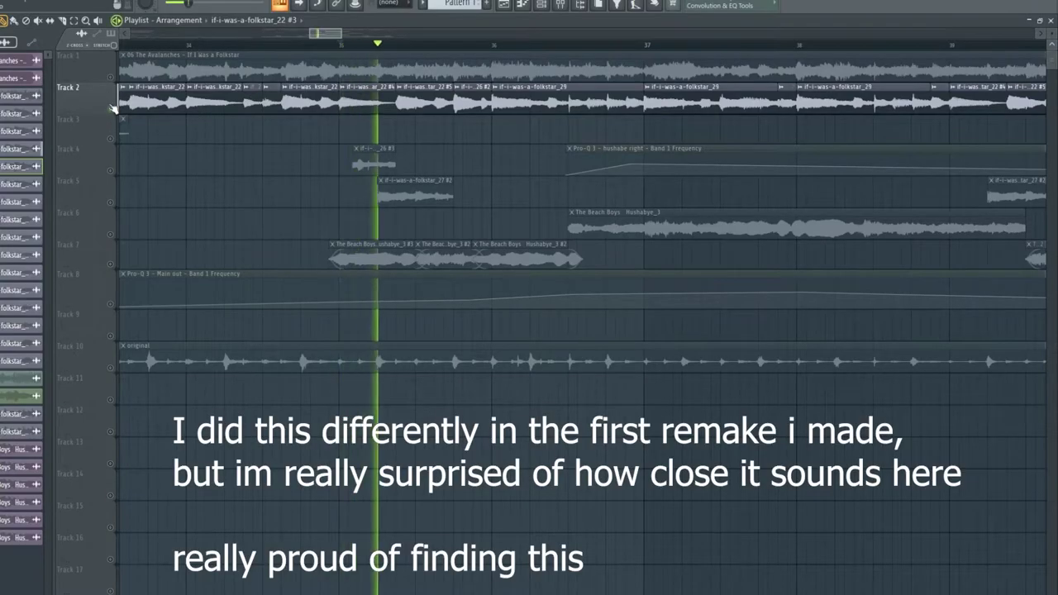
key("space")
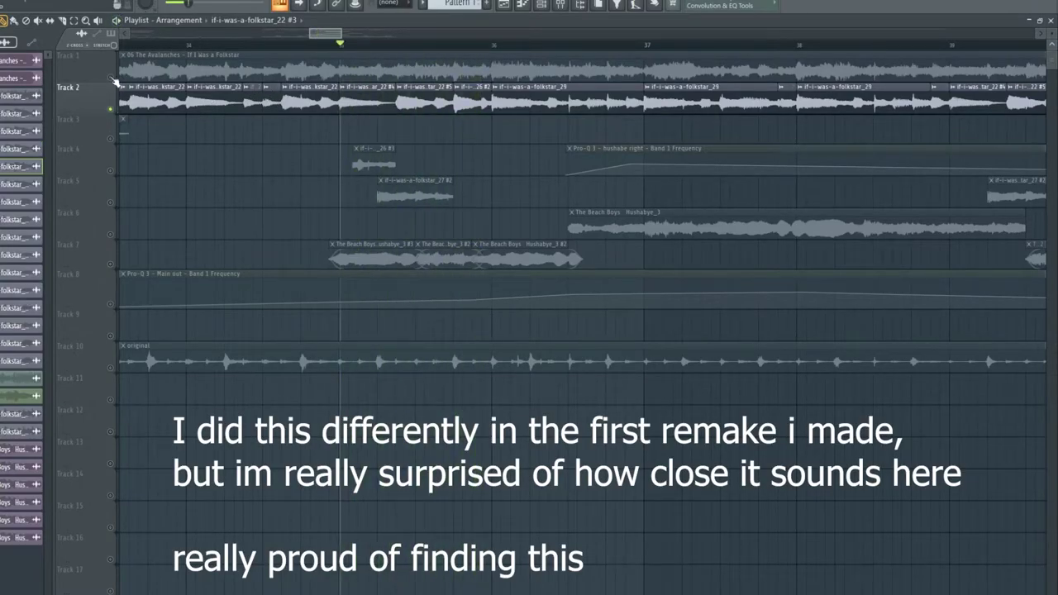
key("space")
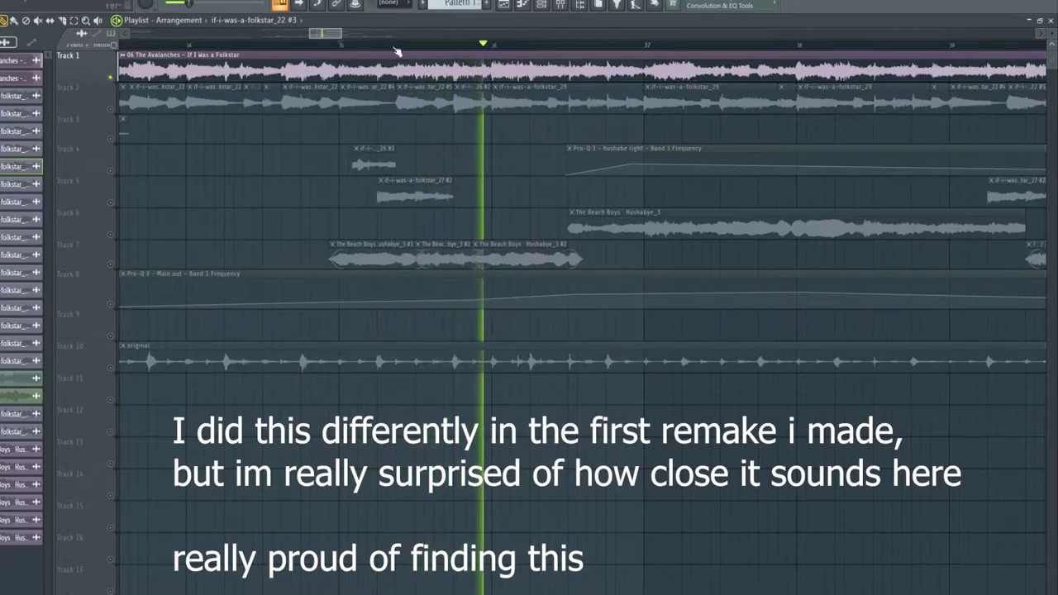
scroll(397, 48, "up", 3)
key("space")
Solo Tracks 4 and 5 together and play their folkstar_26 #3 and folkstar_27 #2 chops from bar 35
right_click(112, 170)
left_click(114, 202)
key("space")
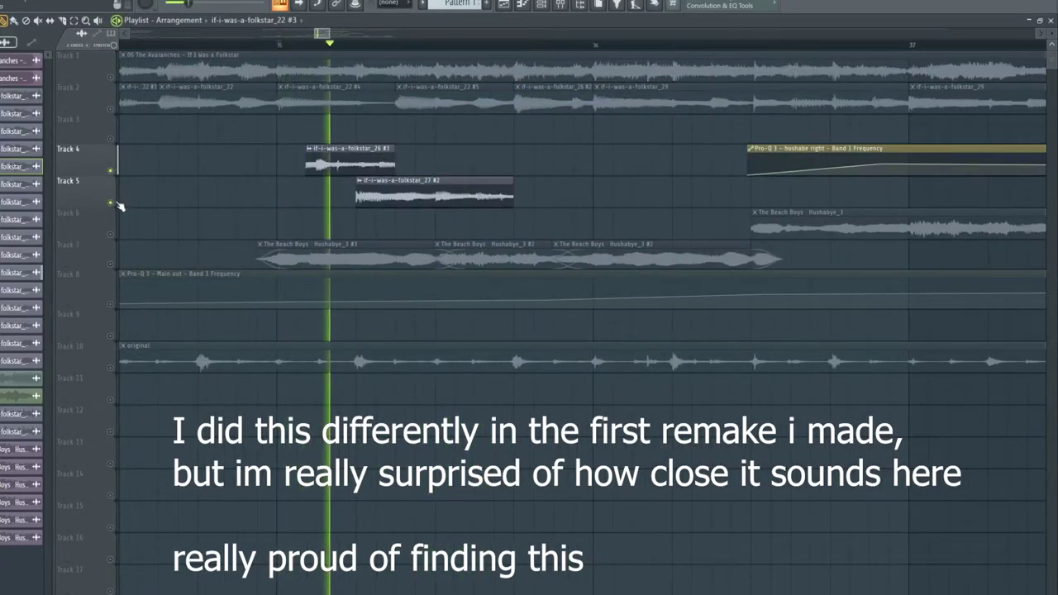
key("space")
key("space")
key("space")
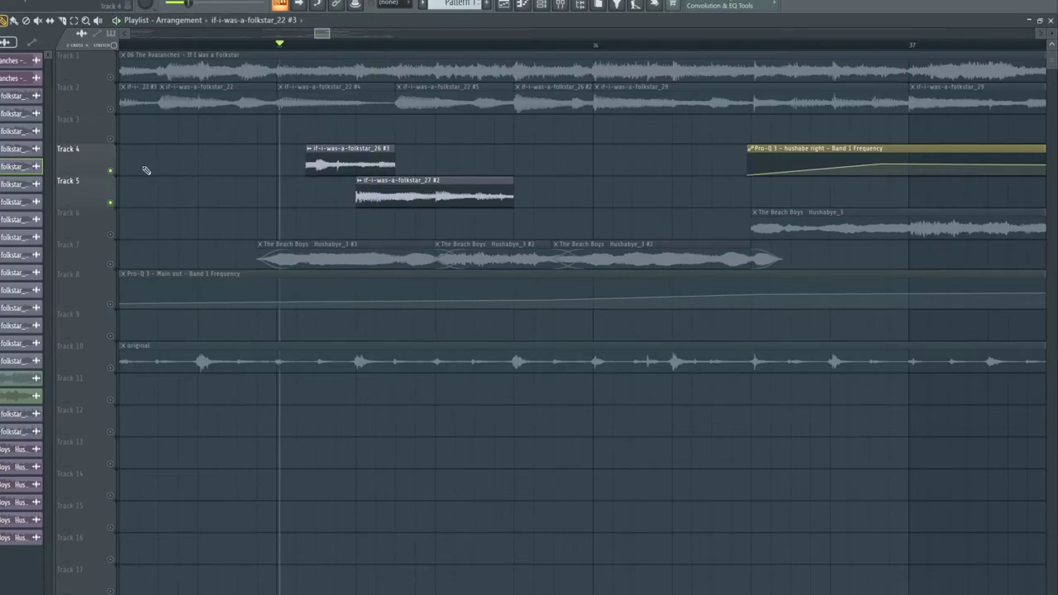
Solo Track 4, play its folkstar_26 #3 chop from bar 35, and return to the start of the arrangement
left_click(120, 174)
key("space")
scroll(433, 54, "down", 4)
left_click_drag(330, 33, 88, 63)
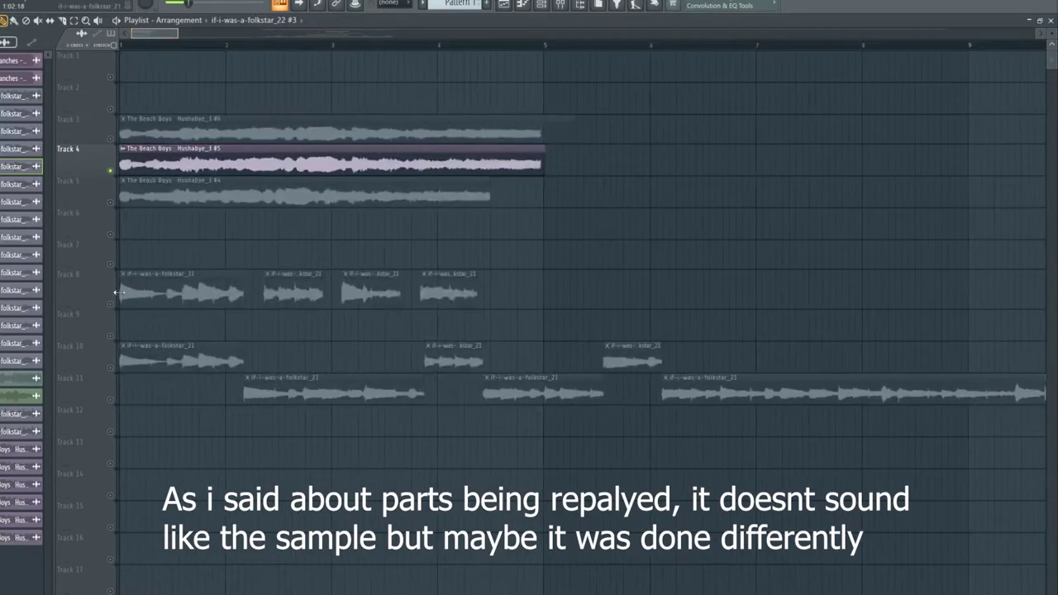
Solo Track 8 and play its if-i-was-a-folkstar_21 chops, and audition Track 5's folkstar_27 #2 chop after bar 35 for comparison
left_click(153, 274)
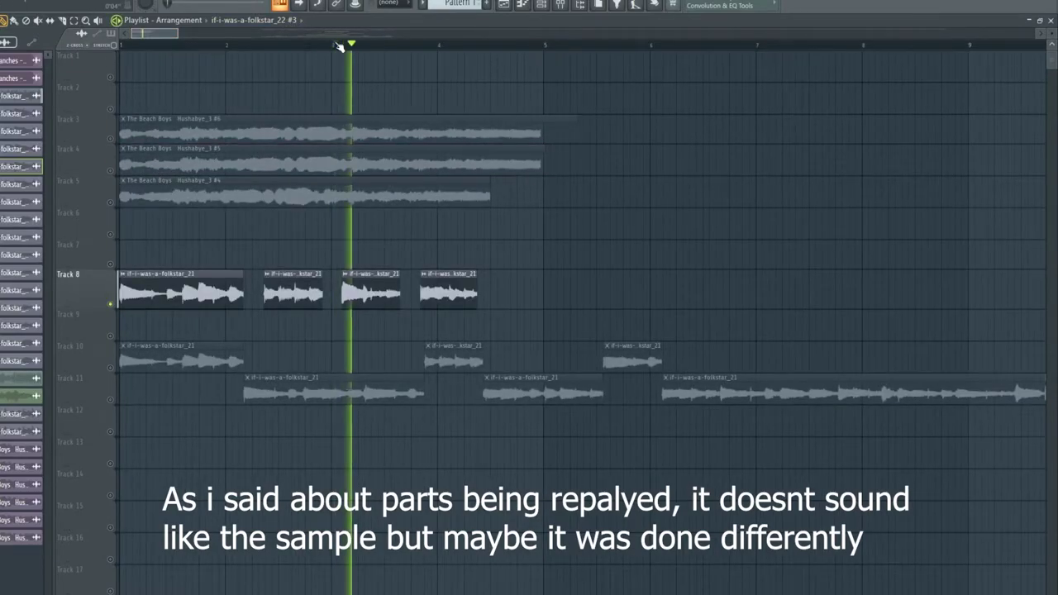
scroll(347, 44, "down", 6)
scroll(352, 46, "up", 6)
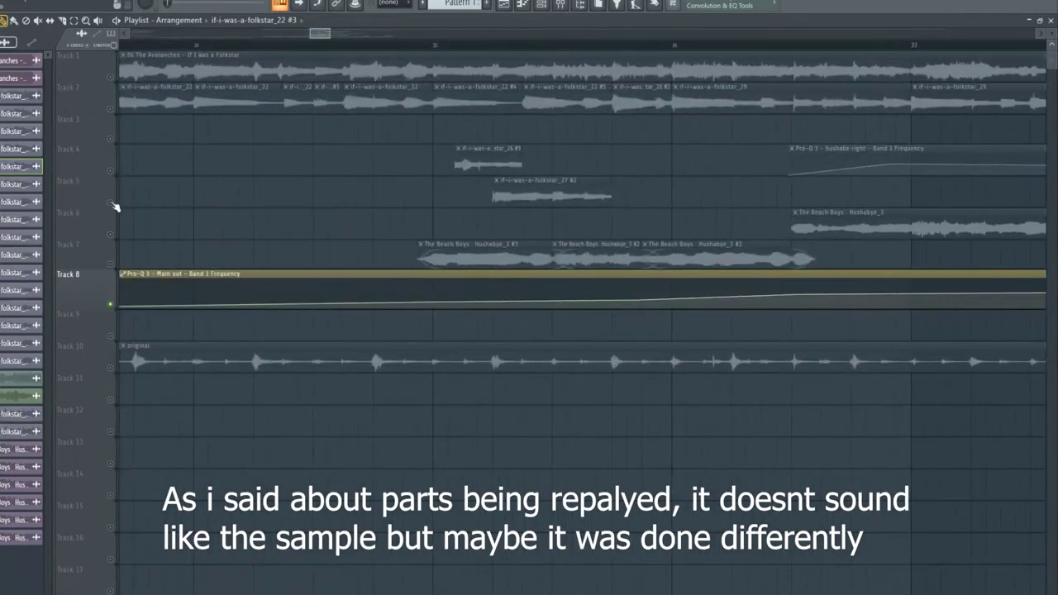
left_click(115, 205)
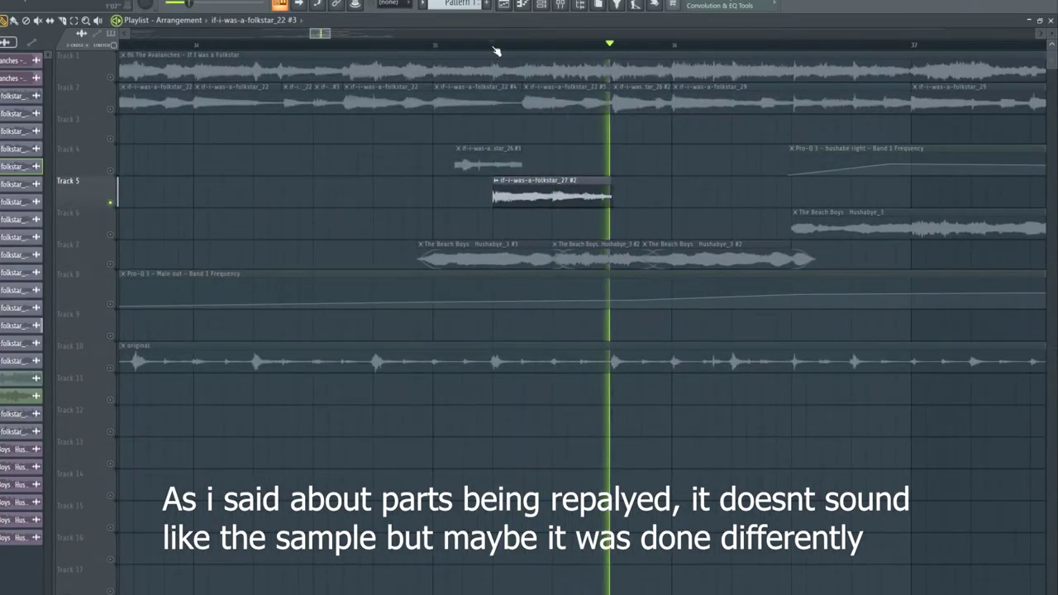
Return to the start of the arrangement, solo Track 8, and play its last if-i-was-a-folkstar_21 chop before bar 4
scroll(495, 45, "down", 5)
left_click_drag(303, 34, 237, 34)
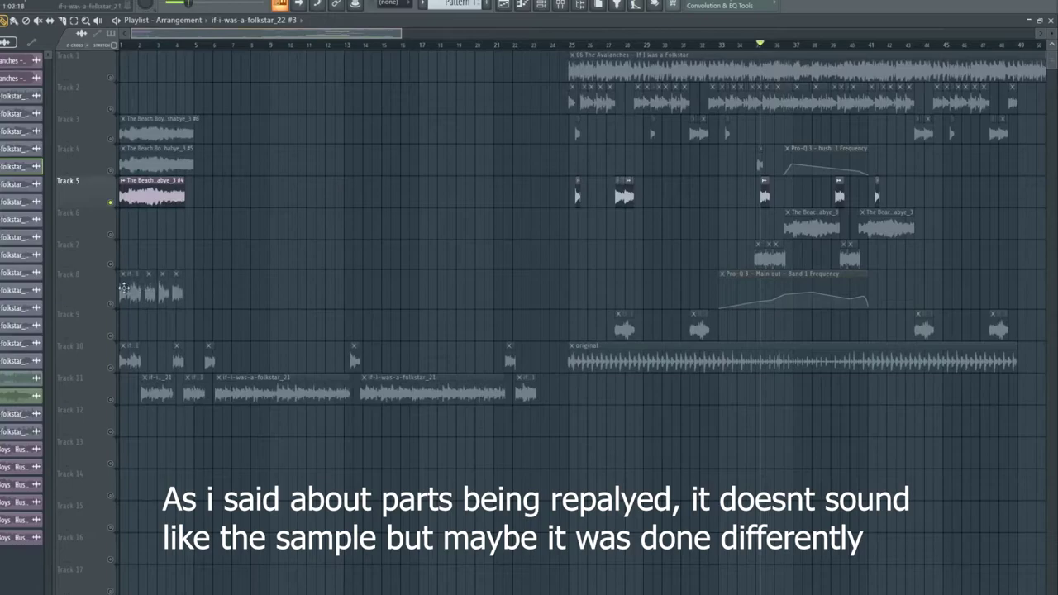
left_click(111, 306)
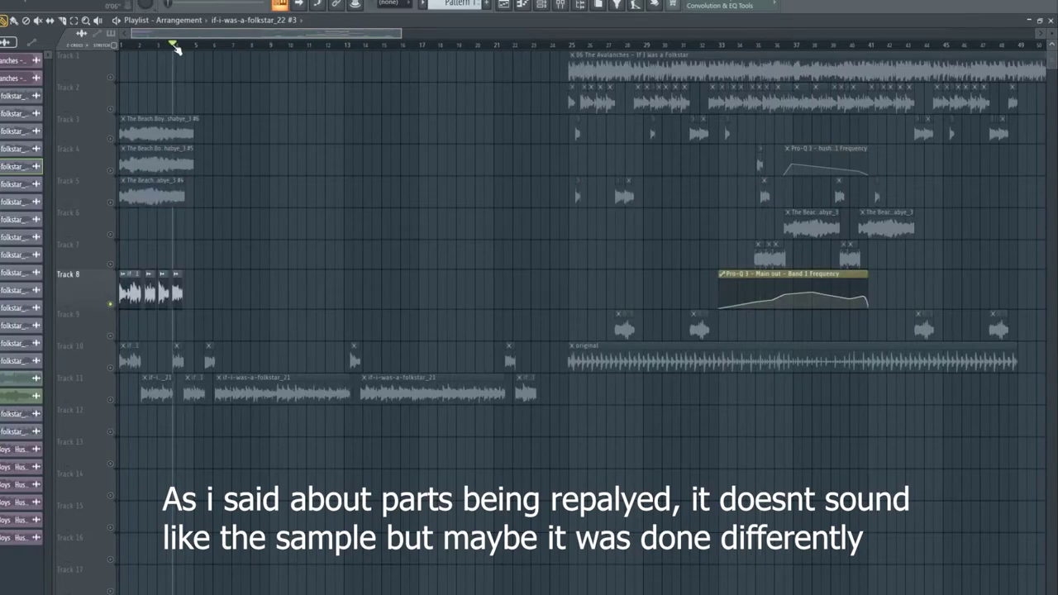
Solo Track 2, play its folkstar chops around bar 35, and check the Normal Sample channel in the mixer
scroll(773, 48, "up", 7)
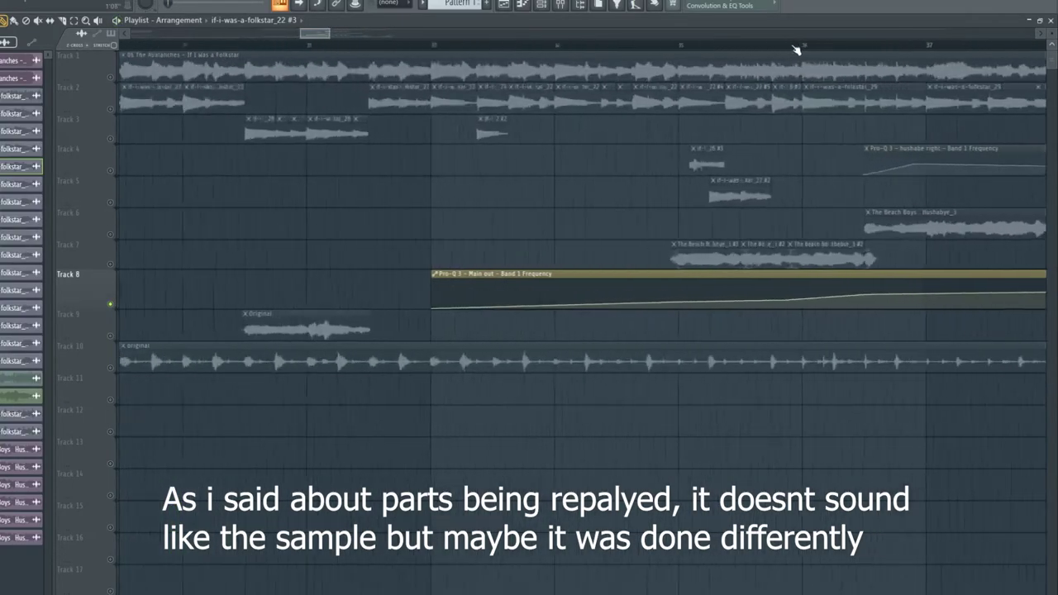
right_click(111, 109)
left_click(644, 45)
key("F9")
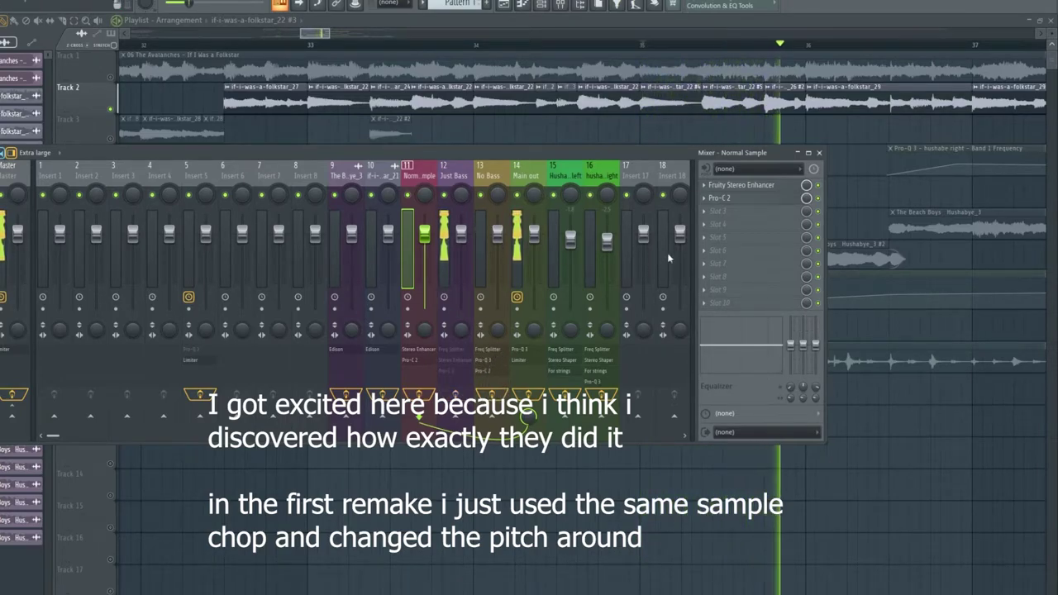
key("F9")
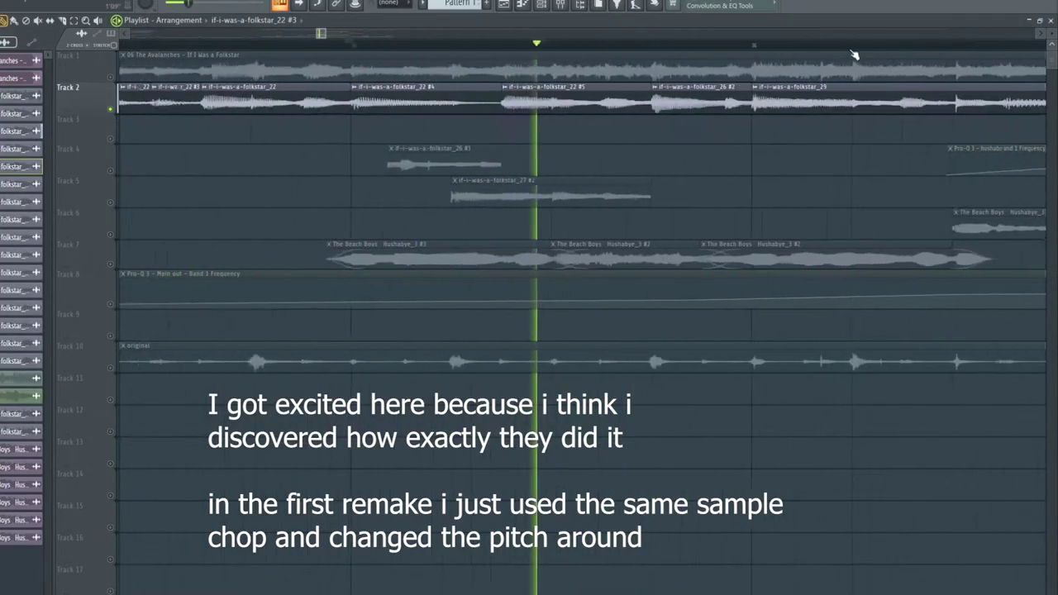
left_click(559, 6)
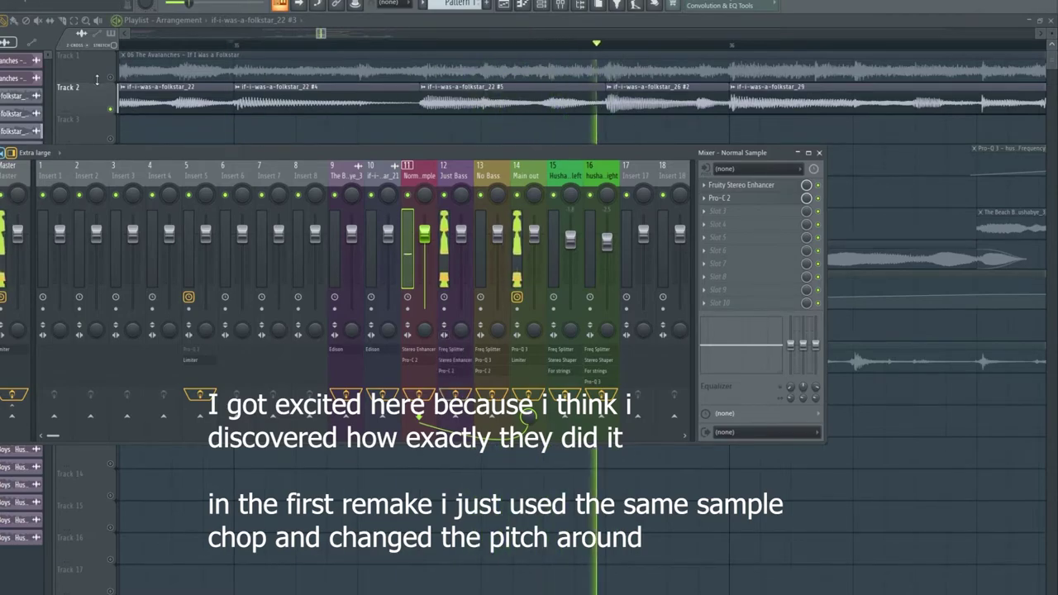
key("F9")
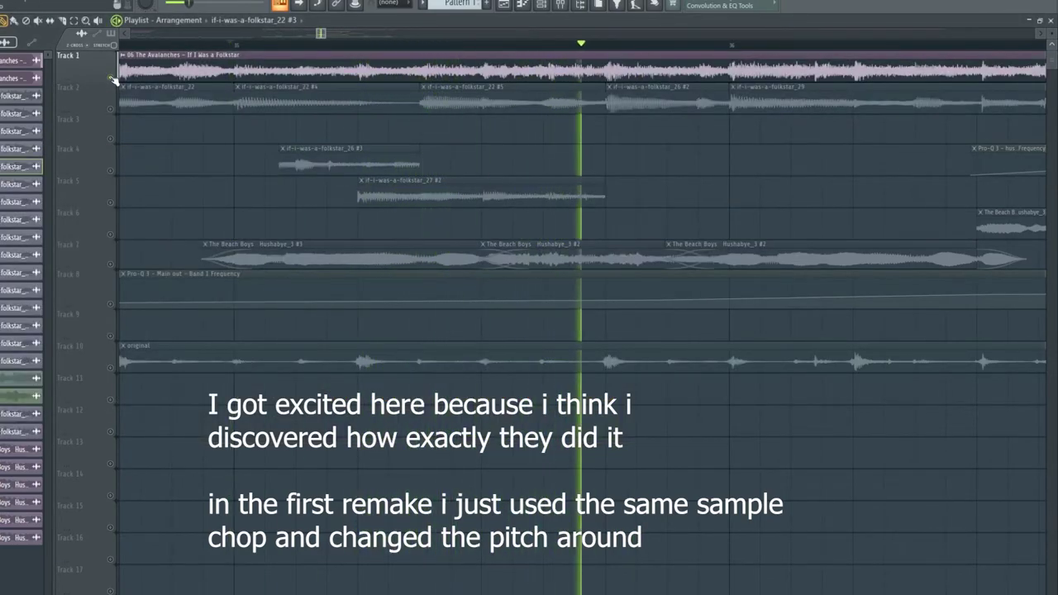
Play the soloed original song briefly, re-enable the other tracks with Tracks 1 and 7 muted, and play from bar 35
right_click(110, 76)
left_click(111, 77)
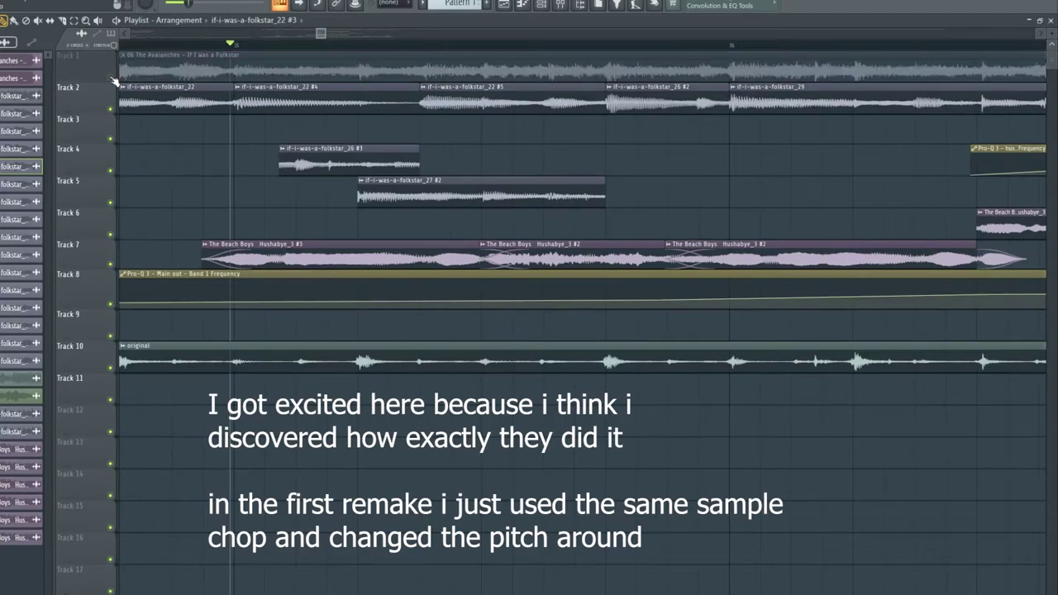
left_click(115, 266)
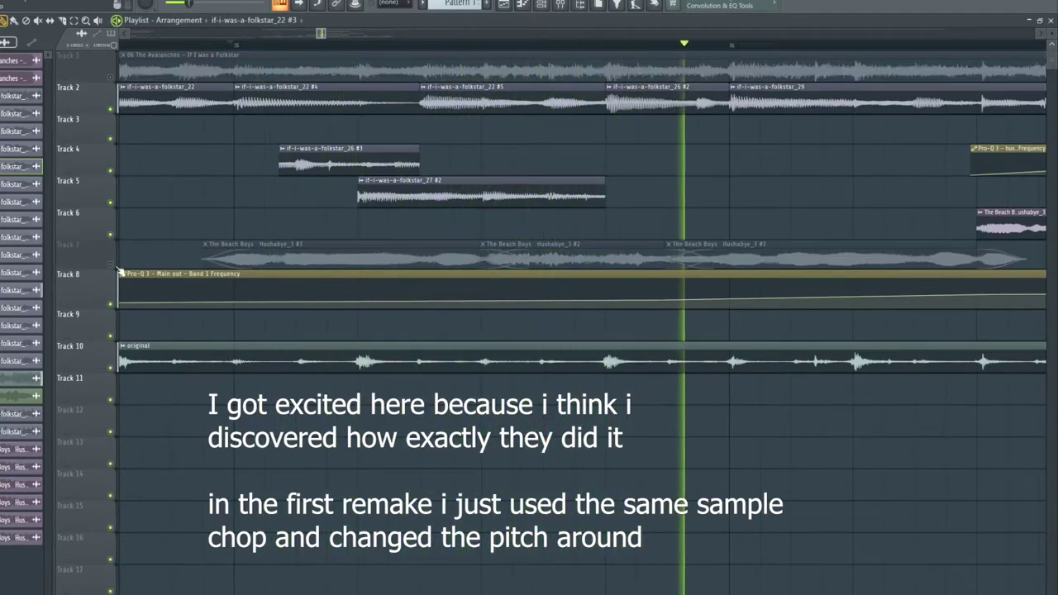
scroll(231, 42, "up", 5)
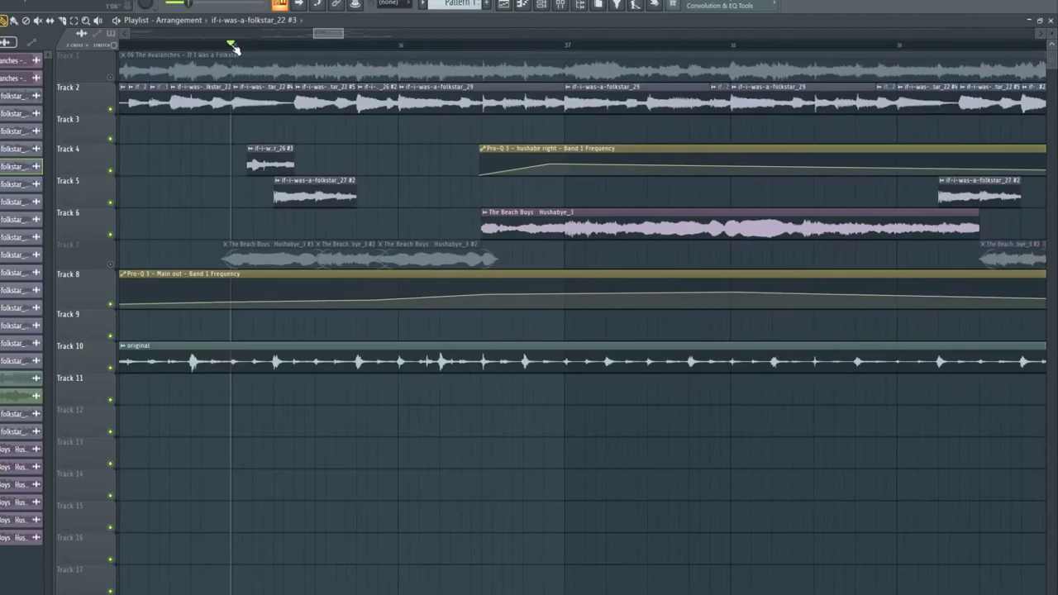
scroll(351, 46, "up", 2)
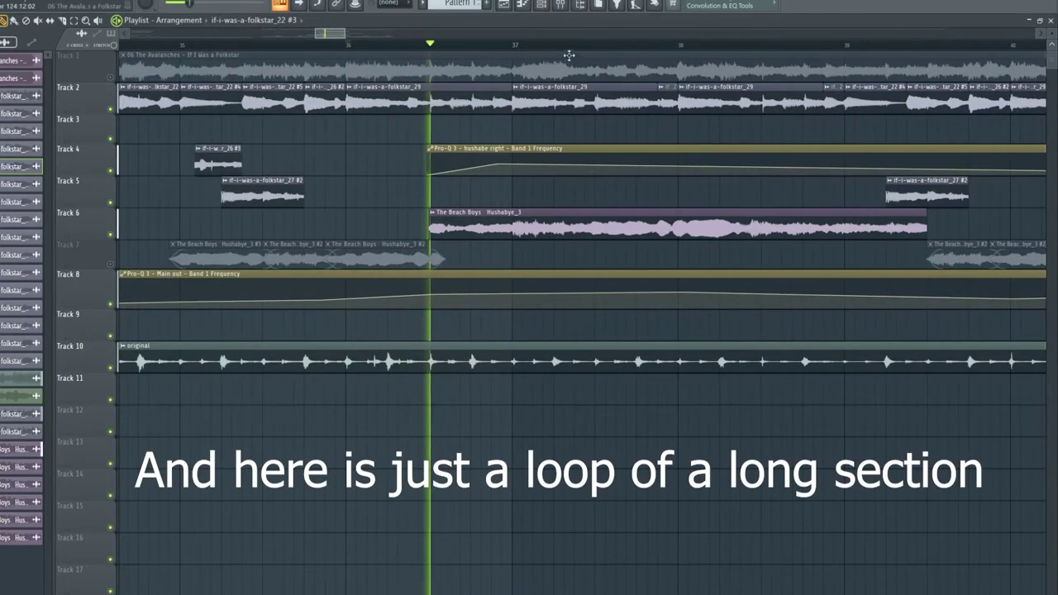
scroll(512, 44, "down", 1)
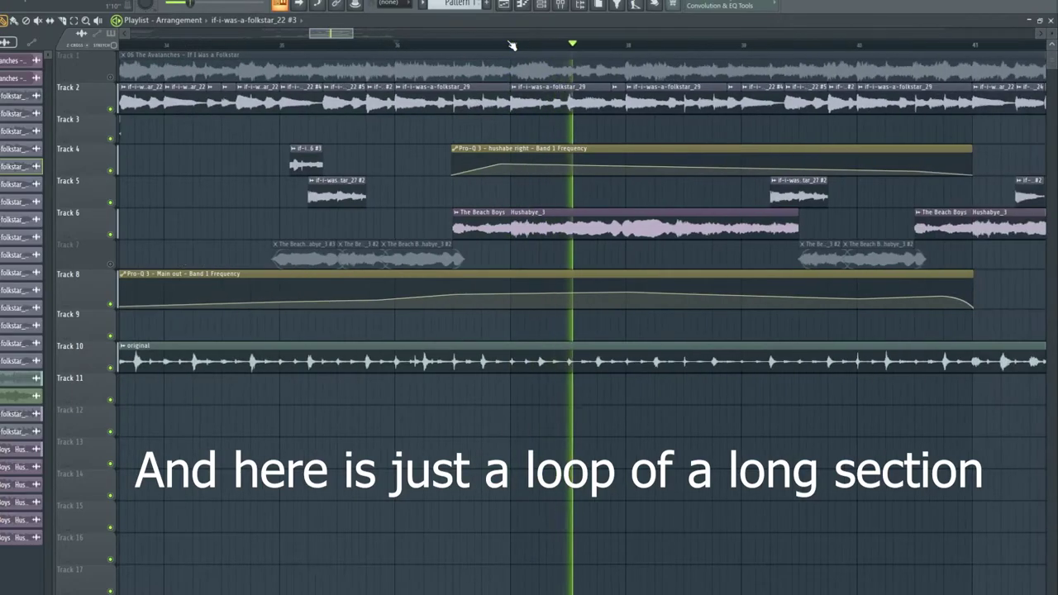
Return to the start of the arrangement, enable only Tracks 10 and 11, and play their folkstar_21 chops from just before bar 4
scroll(513, 46, "down", 4)
key("space")
left_click_drag(350, 35, 174, 38)
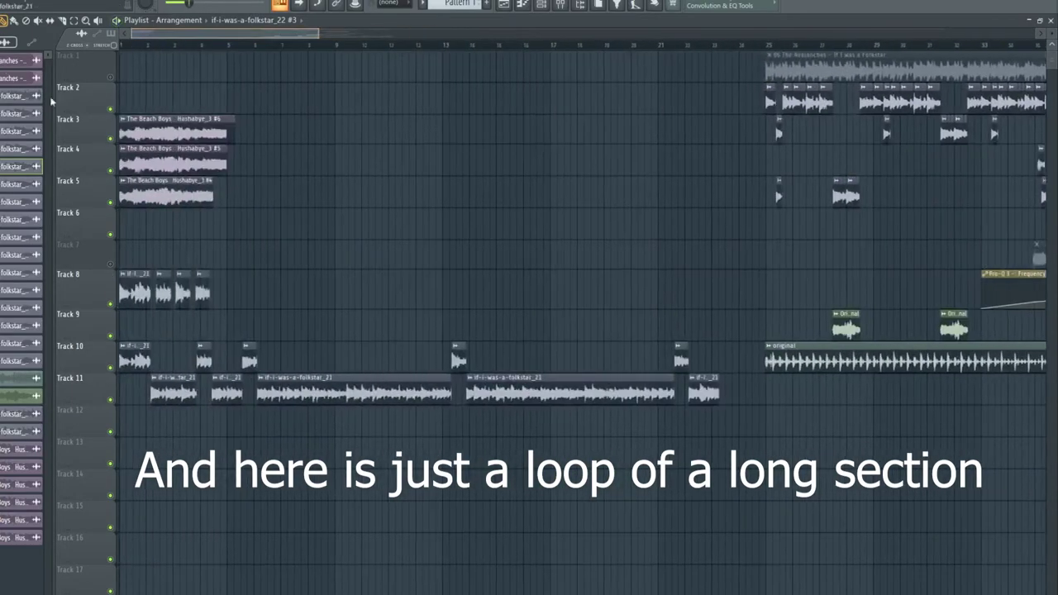
scroll(225, 48, "up", 3)
left_click(189, 48)
key("space")
key("space")
left_click(172, 49)
left_click(111, 400, "ctrl")
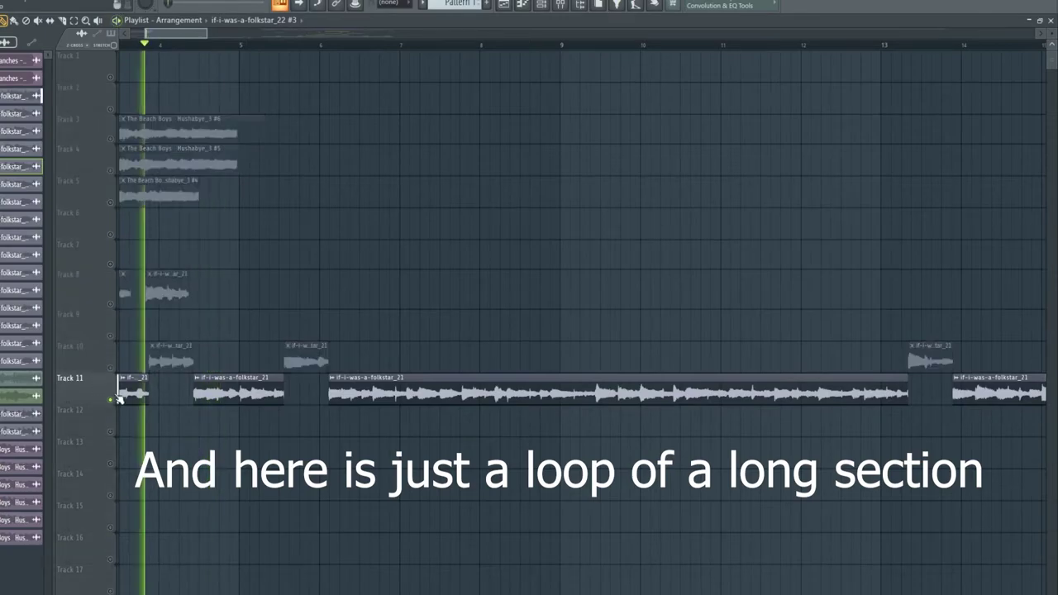
left_click(111, 367)
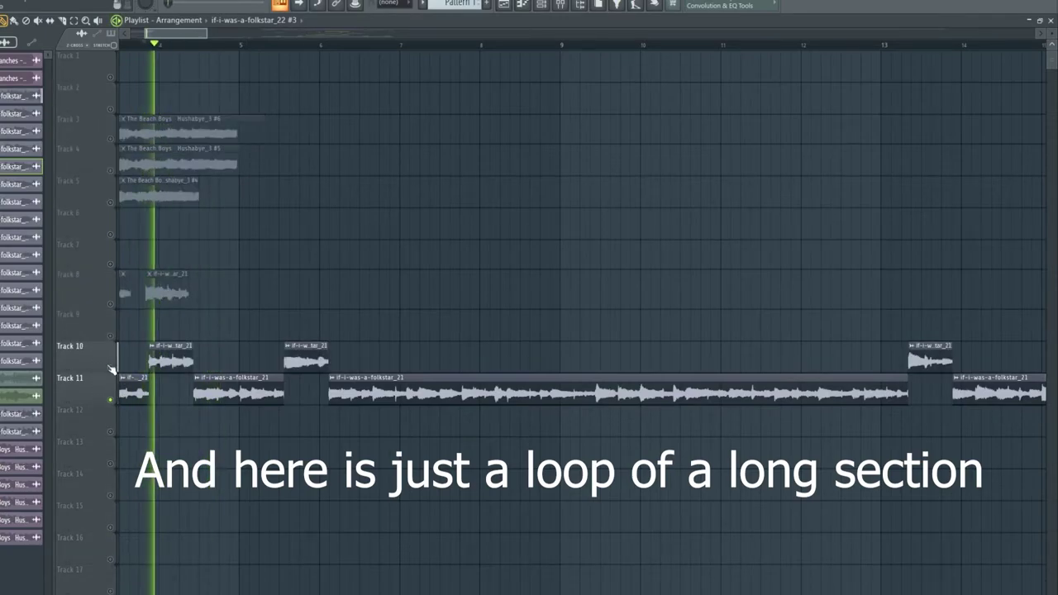
key("space")
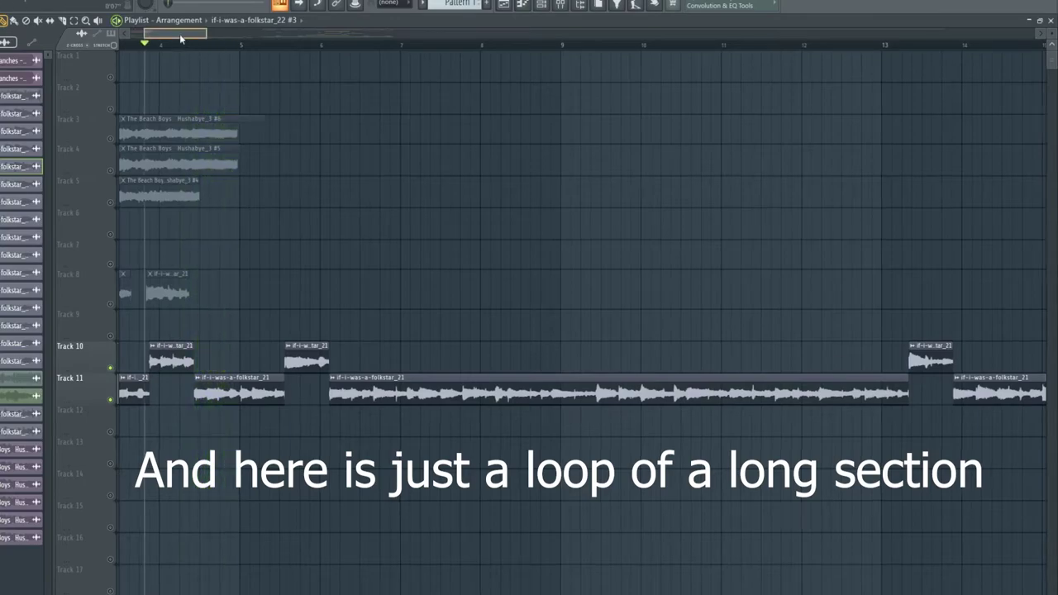
Play the folkstar_21 chops on Tracks 10 and 11 from just after bar 2
left_click_drag(182, 36, 164, 36)
left_click(246, 47)
key("space")
left_click_drag(251, 48, 210, 53)
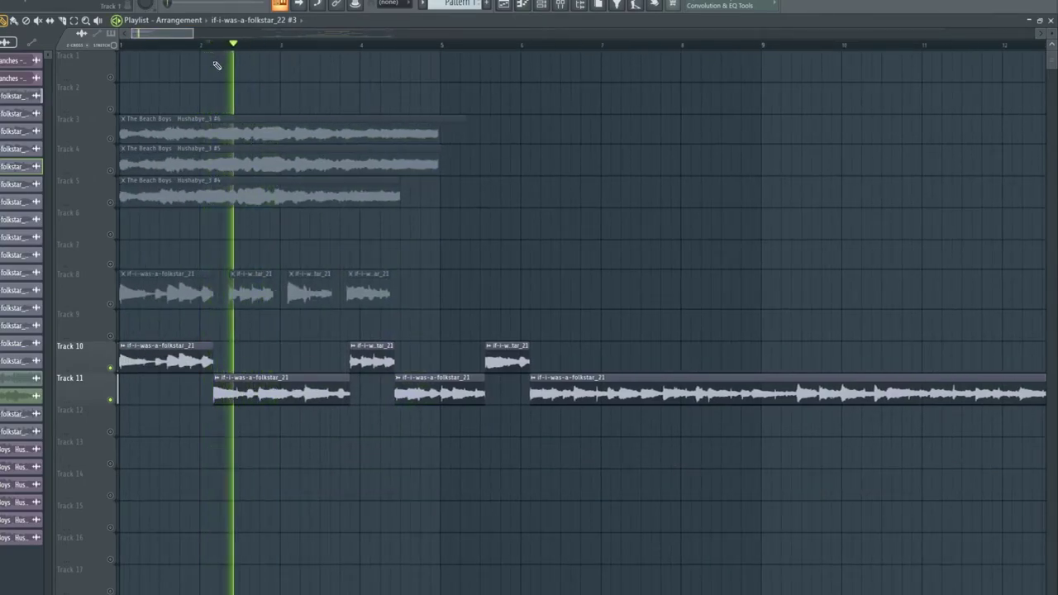
left_click(309, 48)
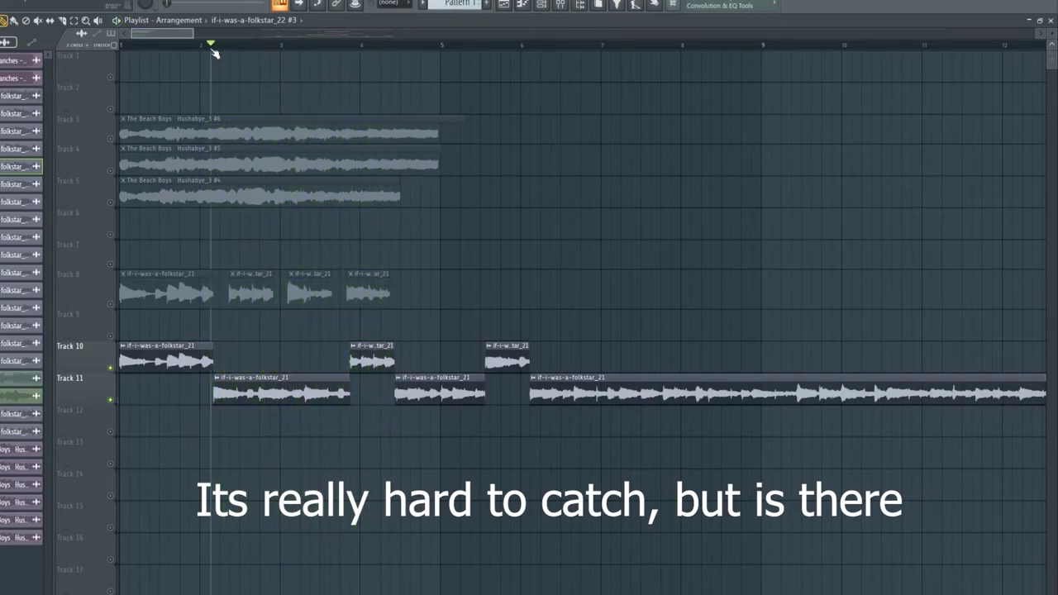
Solo Track 2 and play its if-i-was-a-folkstar_29 section between bars 36 and 40
scroll(212, 50, "down", 5)
scroll(690, 46, "up", 5)
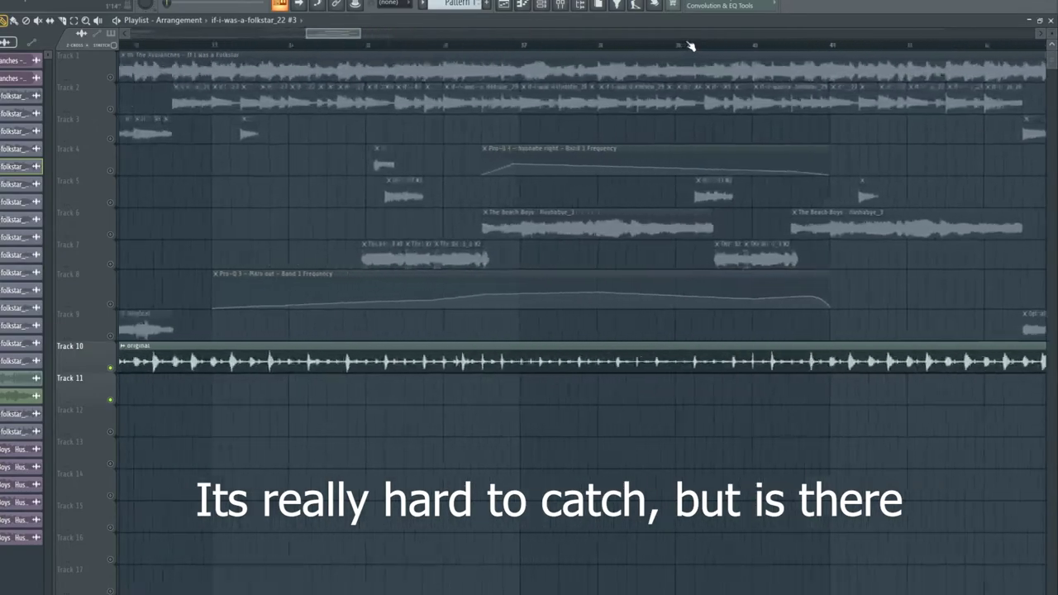
left_click(115, 109)
key("space")
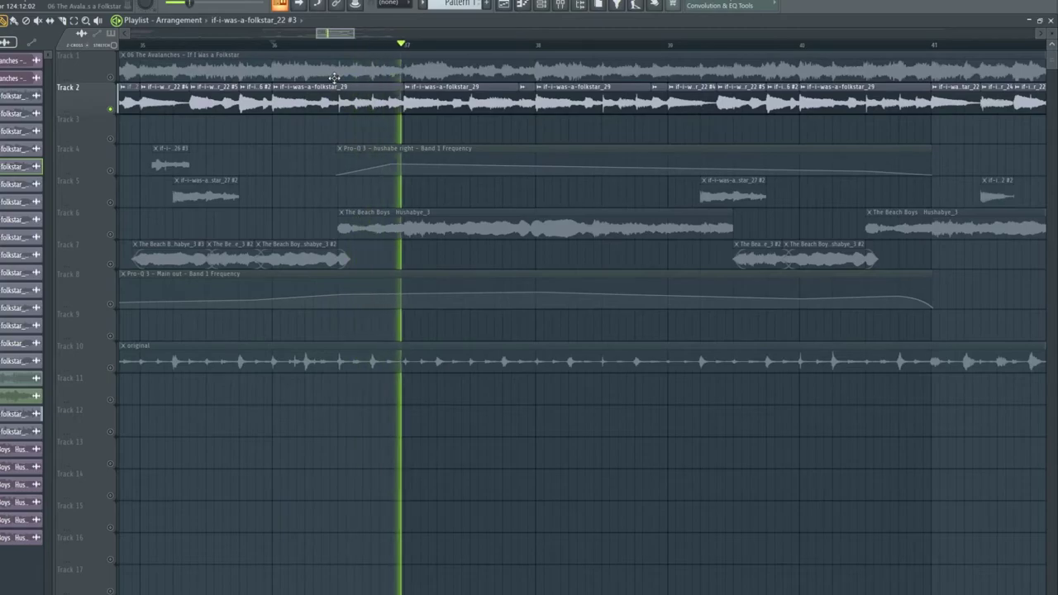
scroll(479, 47, "down", 2)
scroll(620, 46, "down", 2)
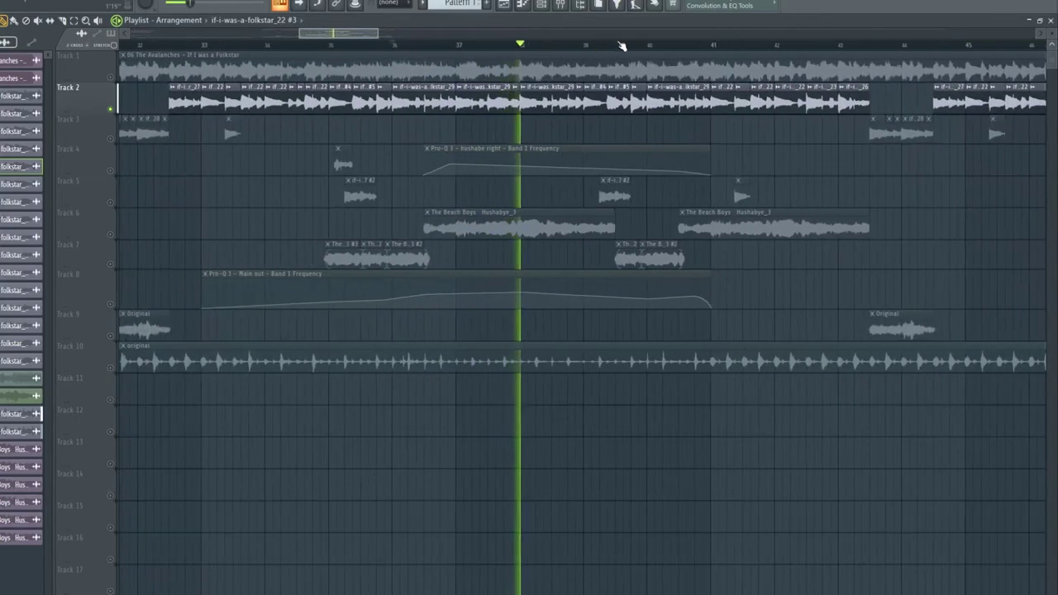
scroll(620, 45, "up", 1)
scroll(624, 44, "up", 1)
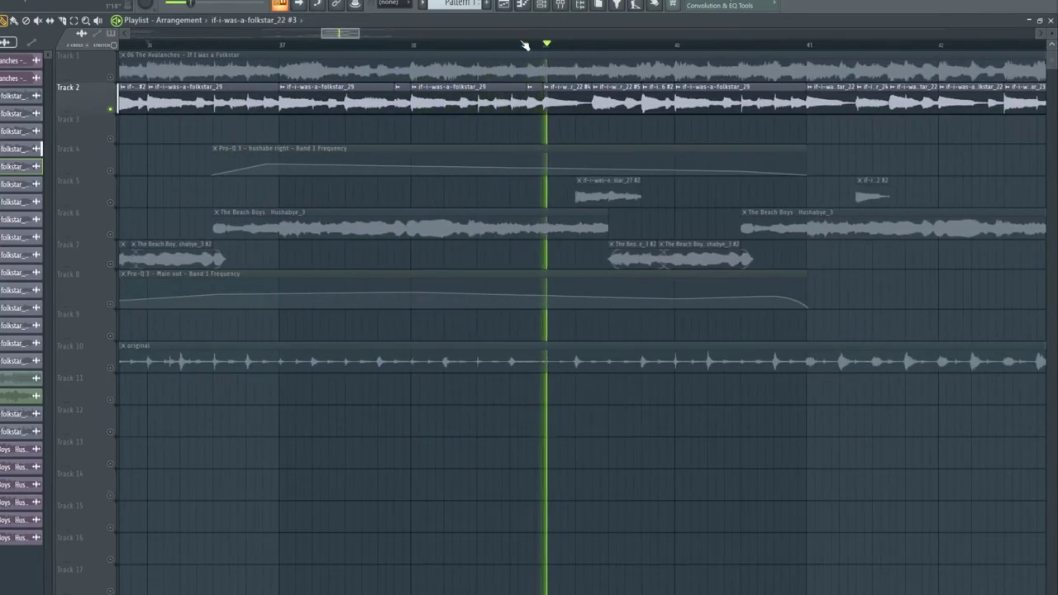
scroll(529, 44, "down", 1)
scroll(529, 44, "down", 1)
scroll(241, 47, "up", 2)
Replay Track 2 from just before bar 35, follow its repeated folkstar_29 chops past bar 40, and stop playback
left_click(263, 47)
left_click(286, 45)
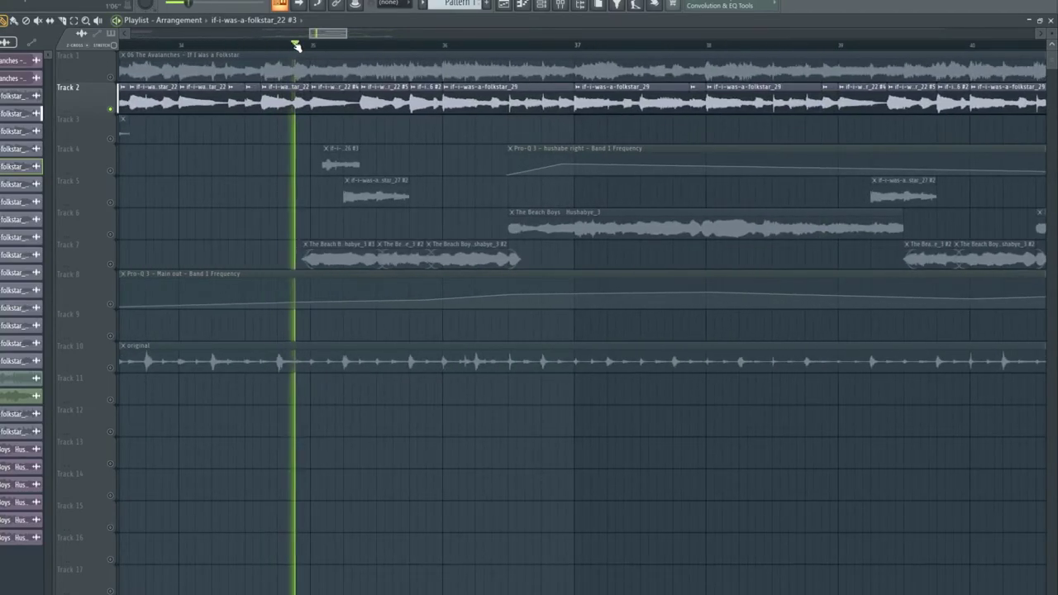
scroll(295, 46, "down", 1)
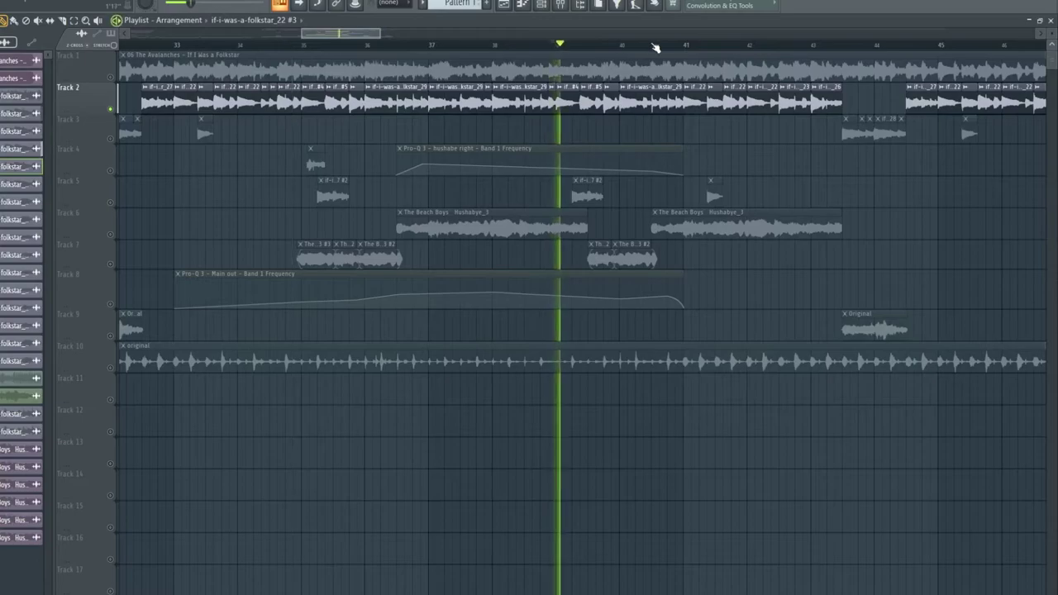
scroll(653, 47, "up", 2)
scroll(661, 51, "down", 1)
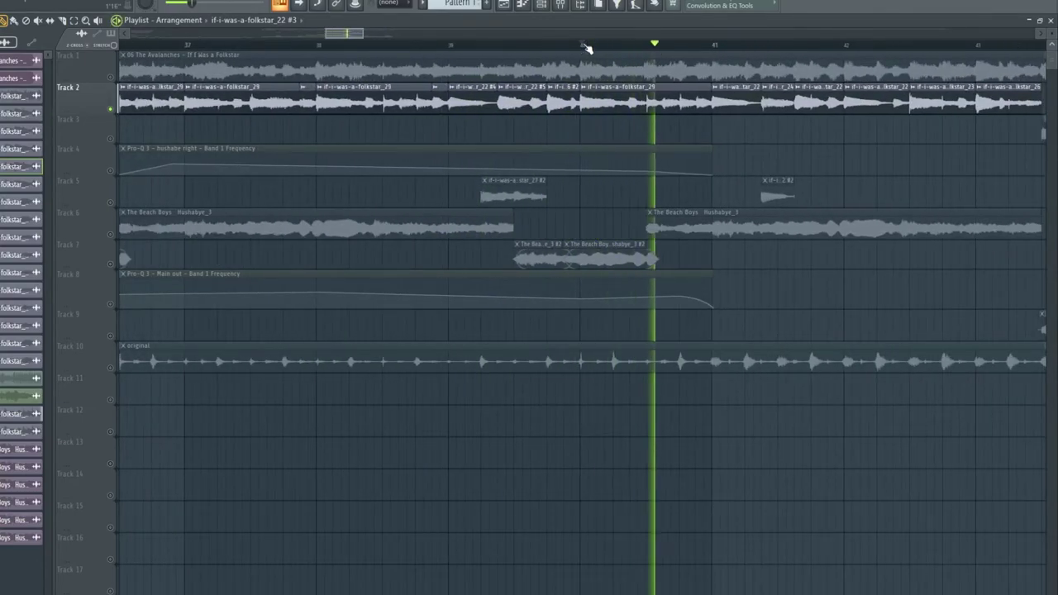
key("space")
scroll(585, 48, "down", 2)
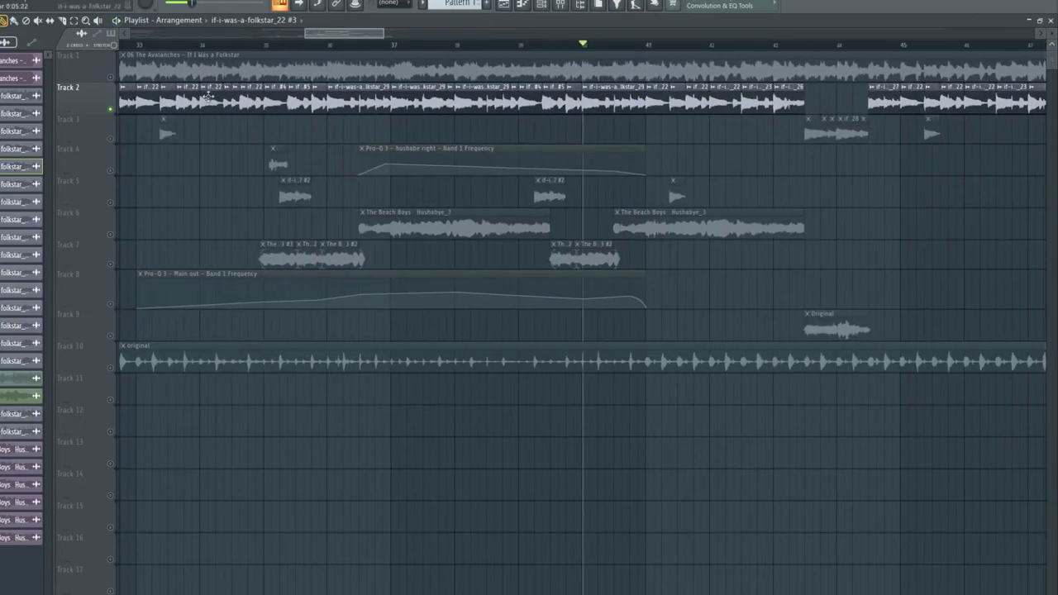
Unsolo Track 2, mute Tracks 1, 6 and 7, and play the remaining tracks with the Main out filter automation from bar 33
right_click(112, 109)
right_click(111, 109)
right_click(112, 109)
left_click(111, 77)
scroll(340, 50, "down", 2)
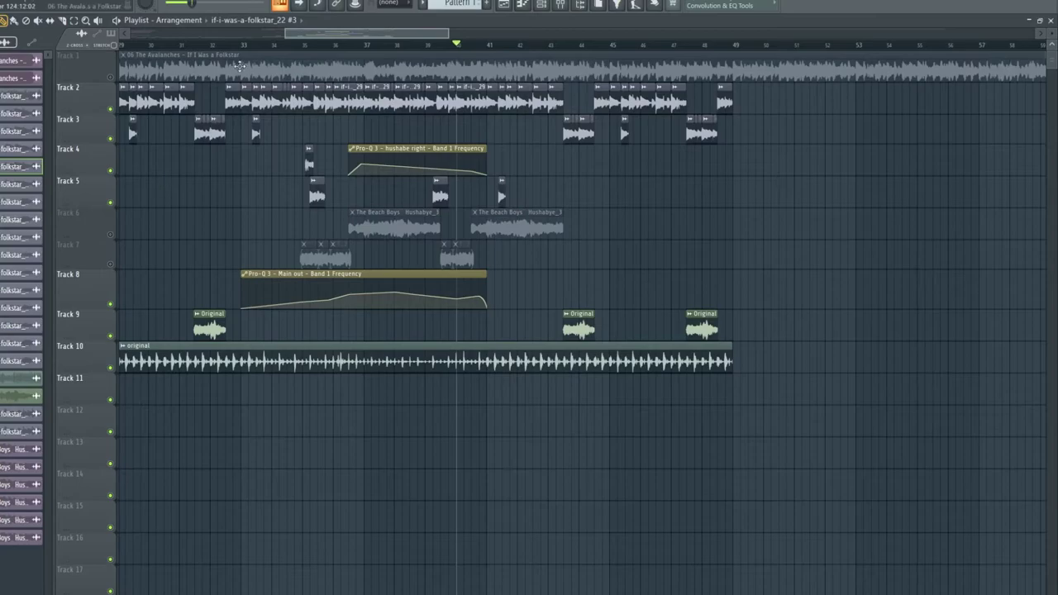
left_click(243, 43)
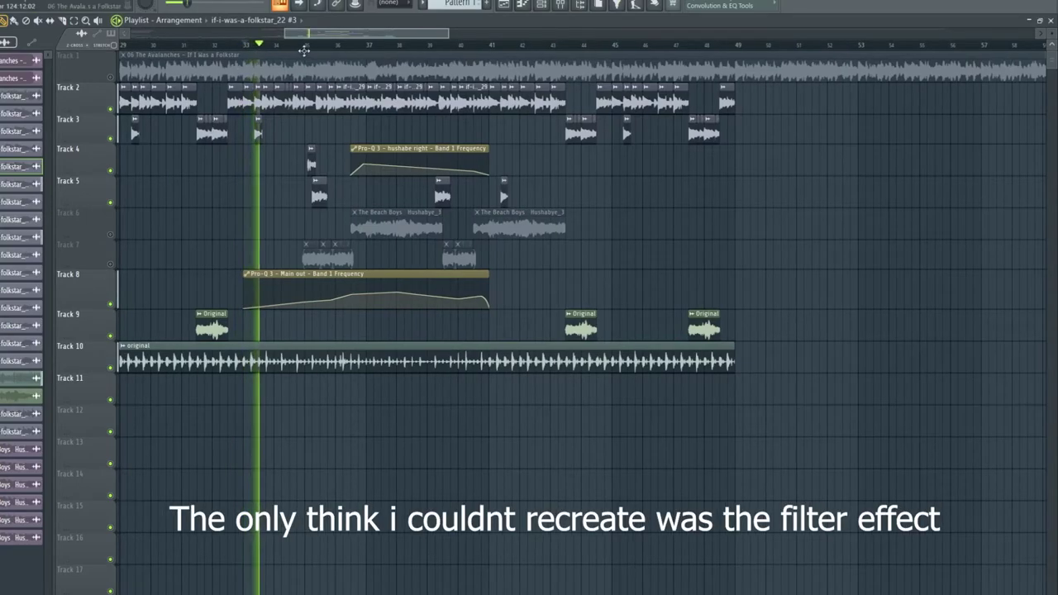
scroll(299, 46, "up", 1)
scroll(299, 46, "up", 2)
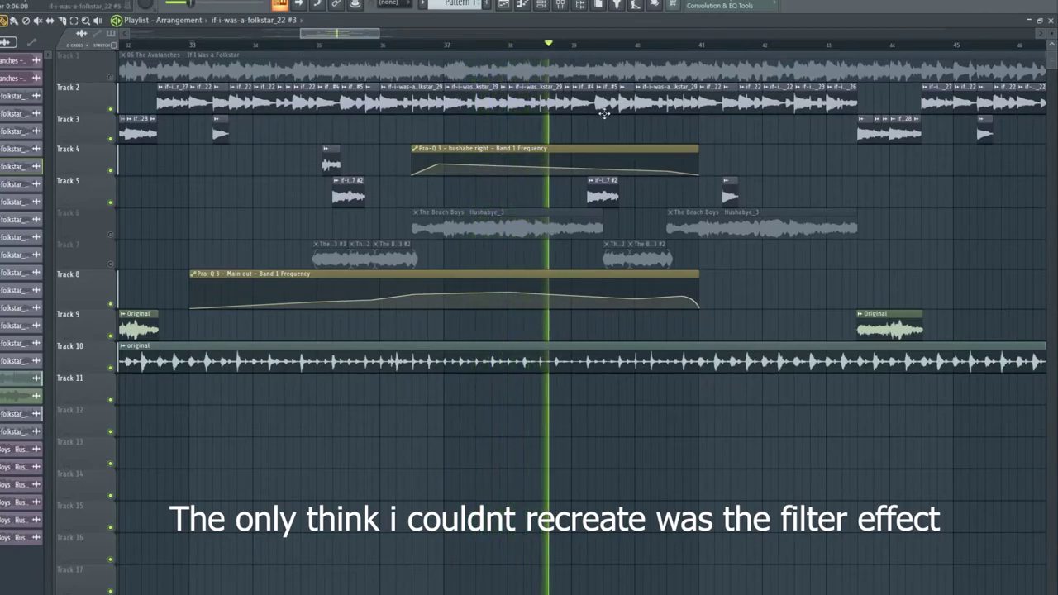
mouse_move(632, 303)
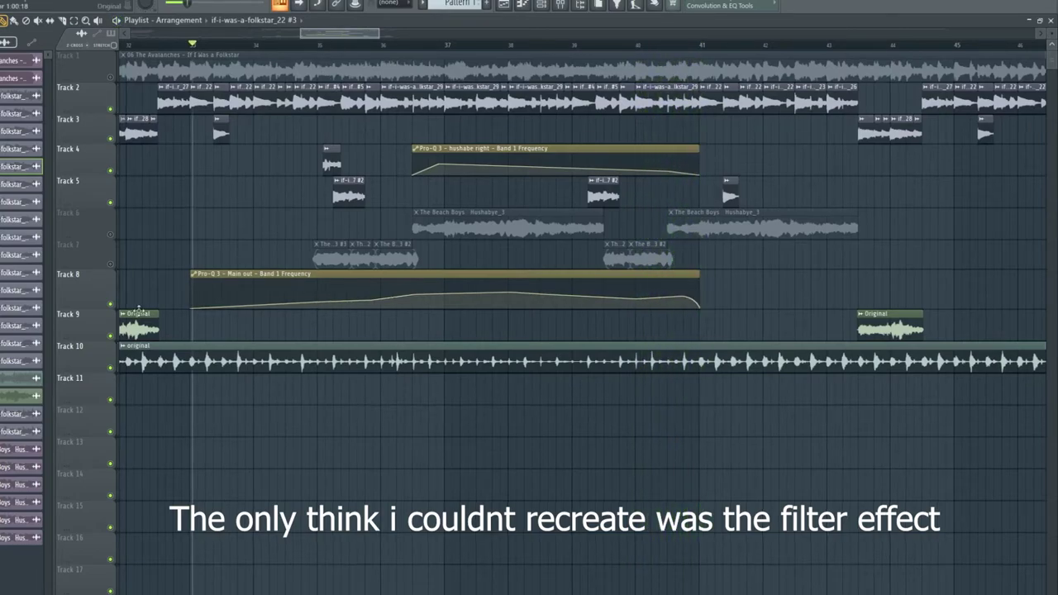
Solo Track 5 and play its Beach Boys Hushabye_3 clip from bar 1 to past bar 3
right_click(111, 265)
scroll(333, 48, "down", 10)
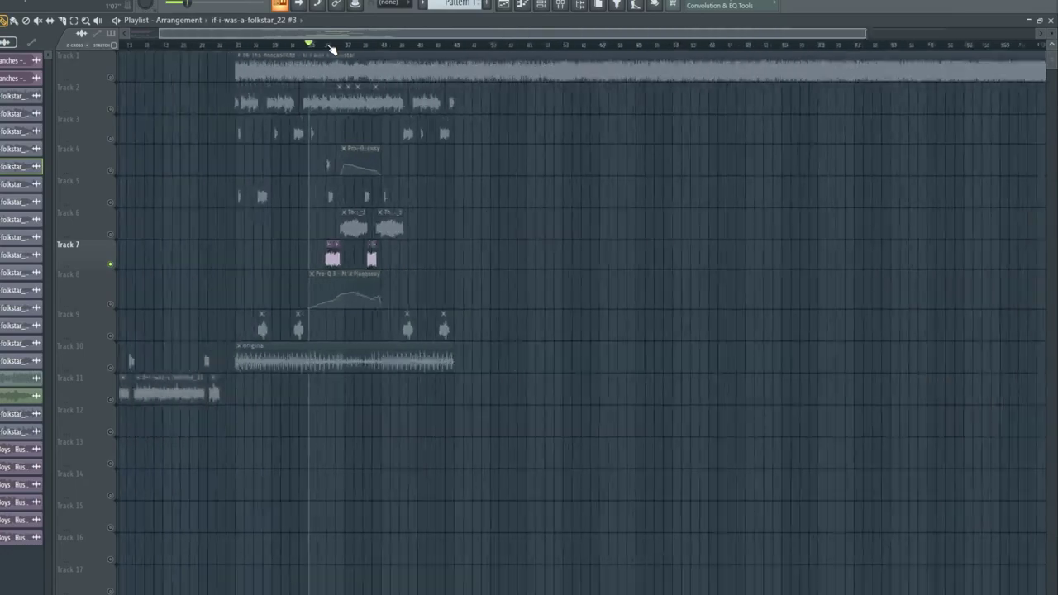
scroll(165, 47, "up", 8)
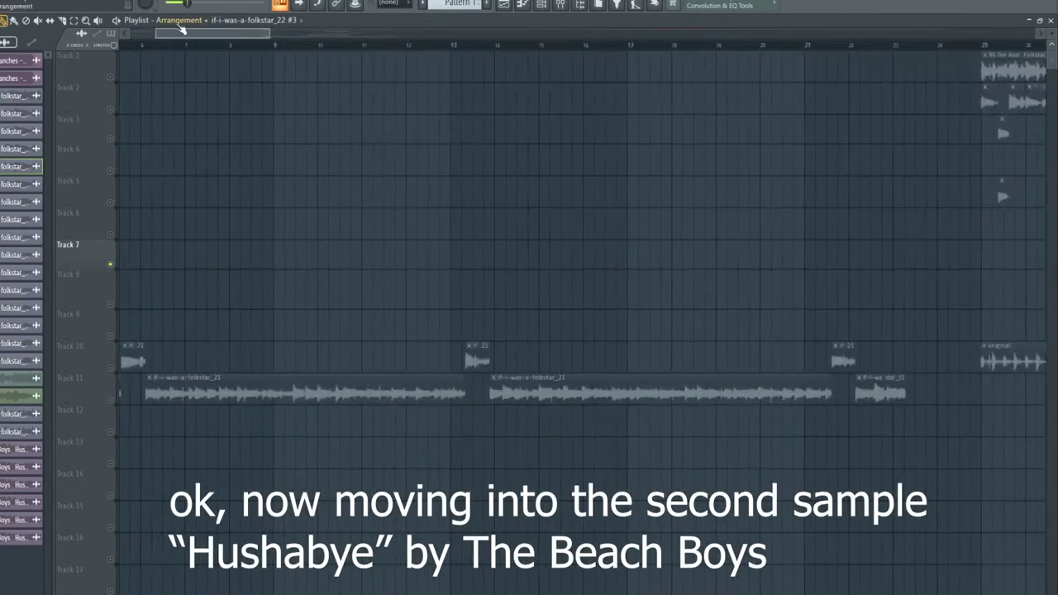
scroll(132, 47, "up", 4)
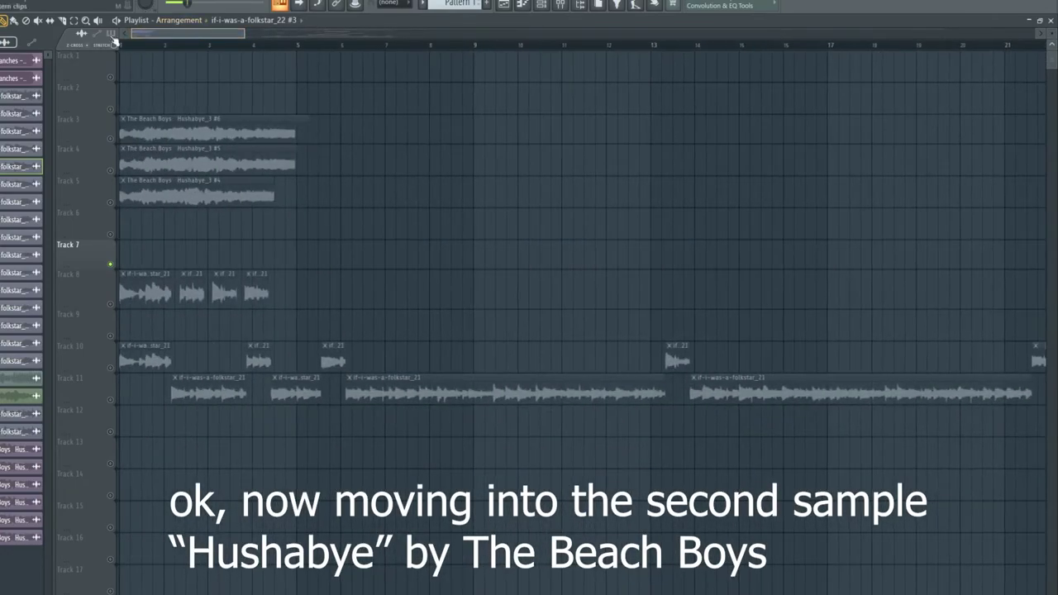
right_click(110, 203)
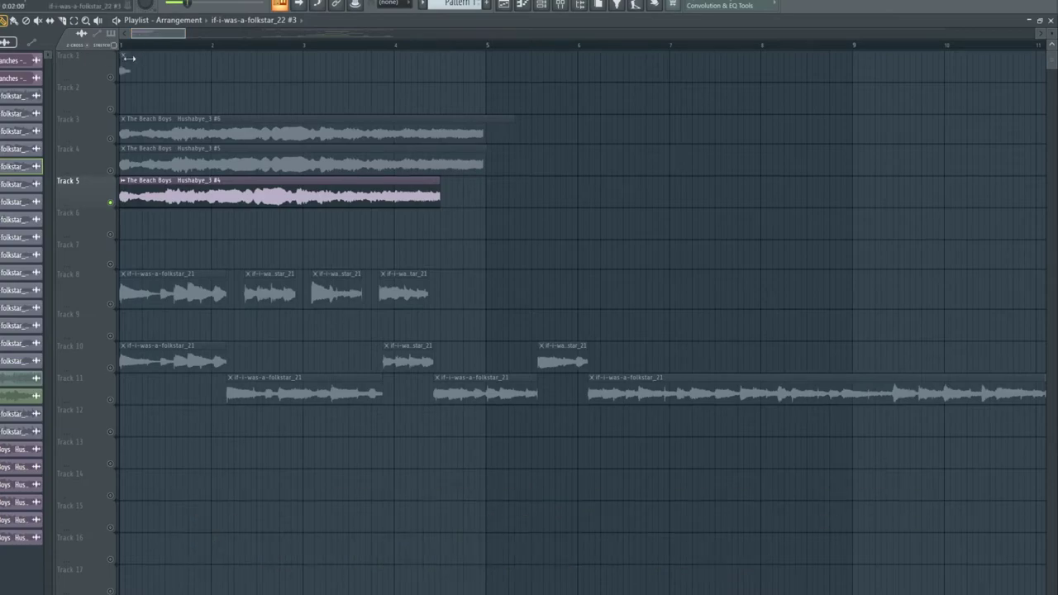
key("space")
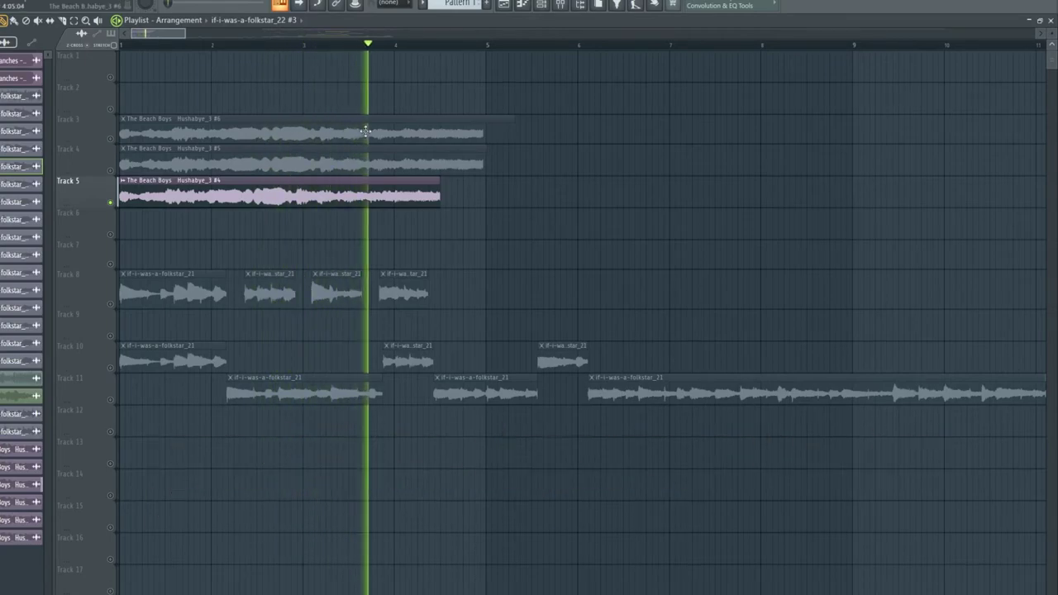
key("space")
Compare the isolated Hushabye_3 voices by soloing and playing Track 3 and Track 4 in turn from bar 1
right_click(111, 140)
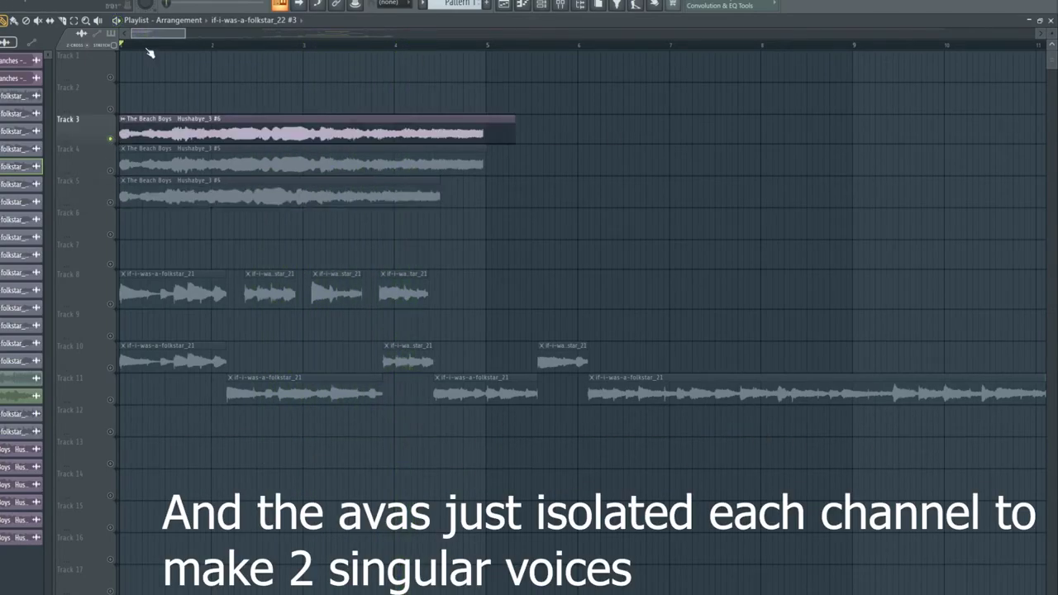
key("space")
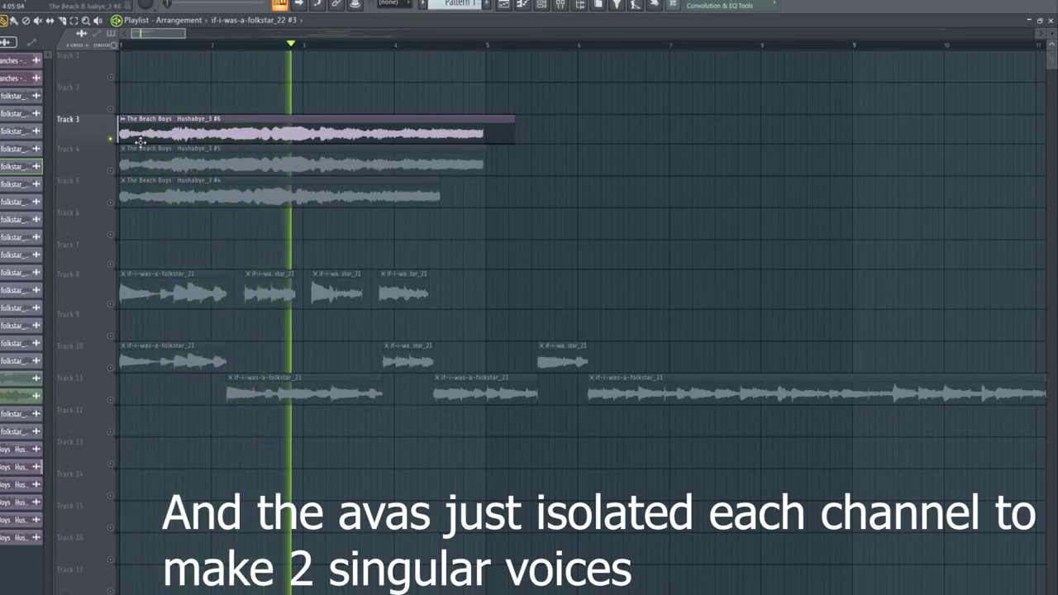
key("space")
left_click(113, 171)
key("space")
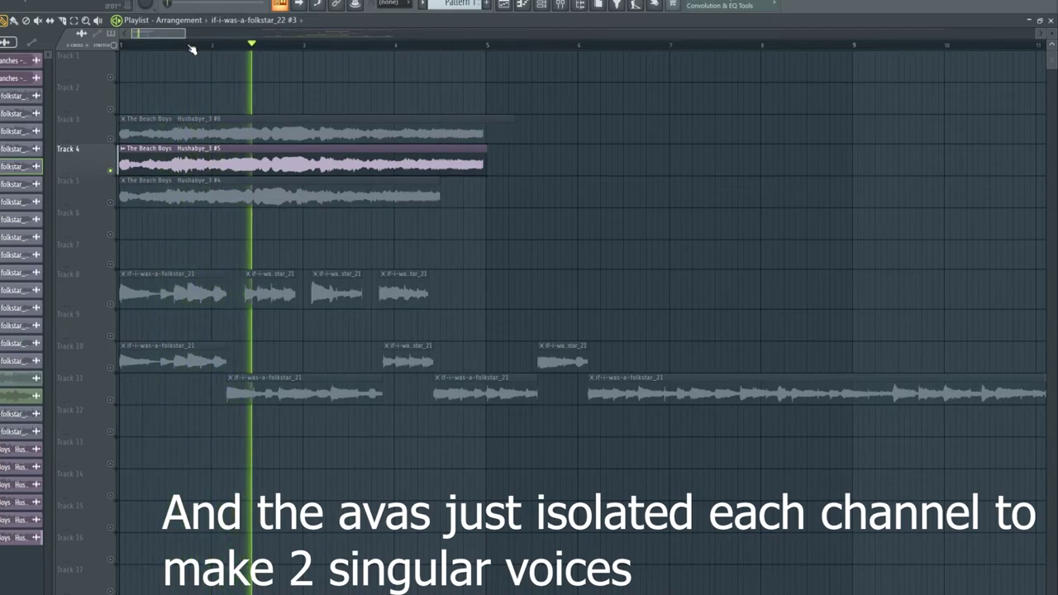
Solo Track 5 again and replay its Hushabye_3 clip from between bars 1 and 2
left_click(118, 180)
left_click(182, 45)
scroll(186, 50, "down", 8)
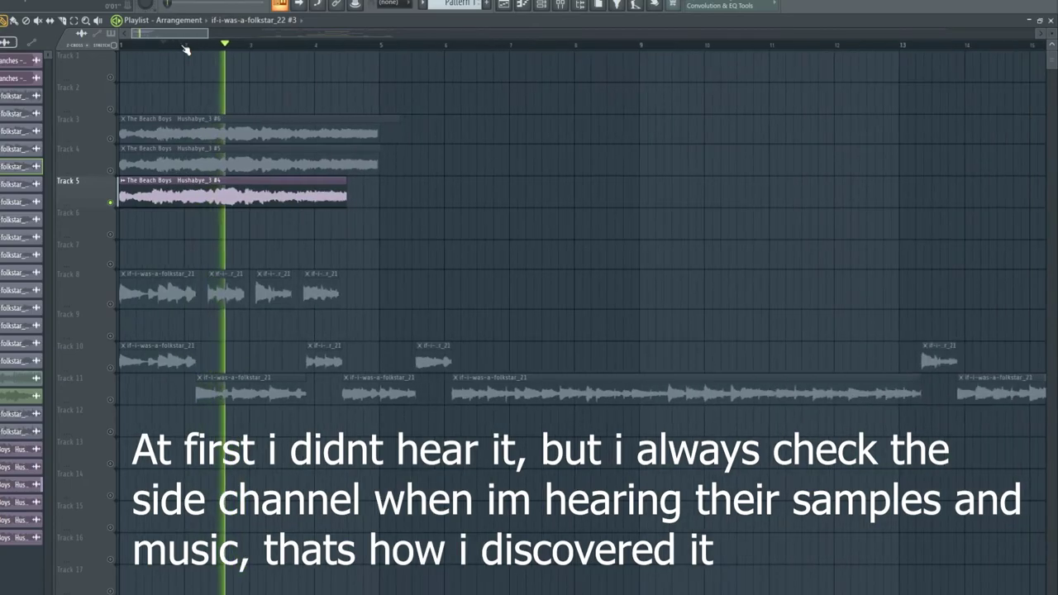
Solo and play Track 7's Hushabye chops from bar 35, followed by Track 6's longer Hushabye_3 clip from between bars 36 and 37
scroll(378, 45, "up", 8)
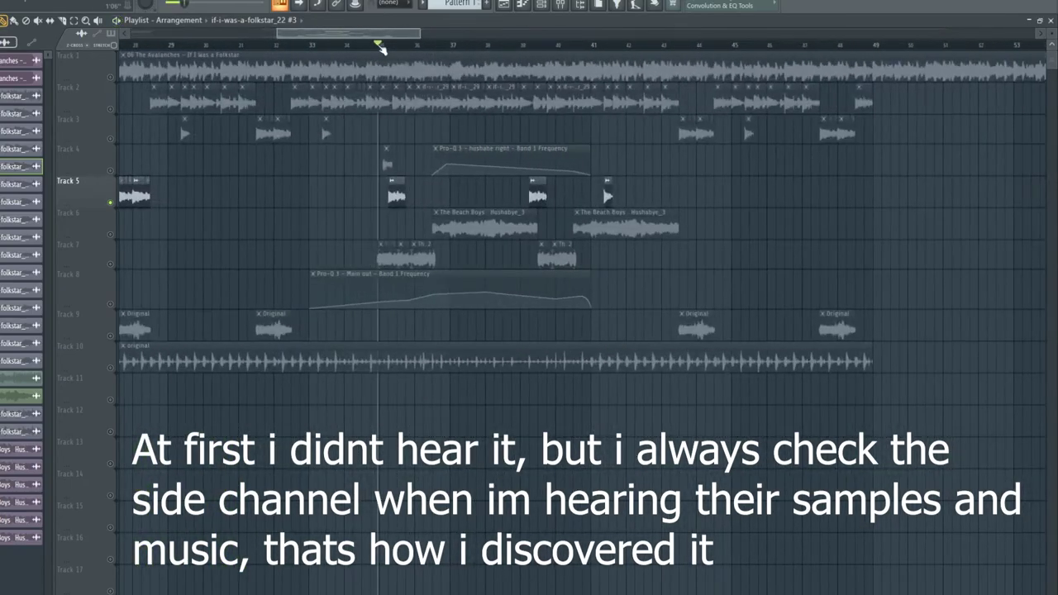
left_click(119, 262)
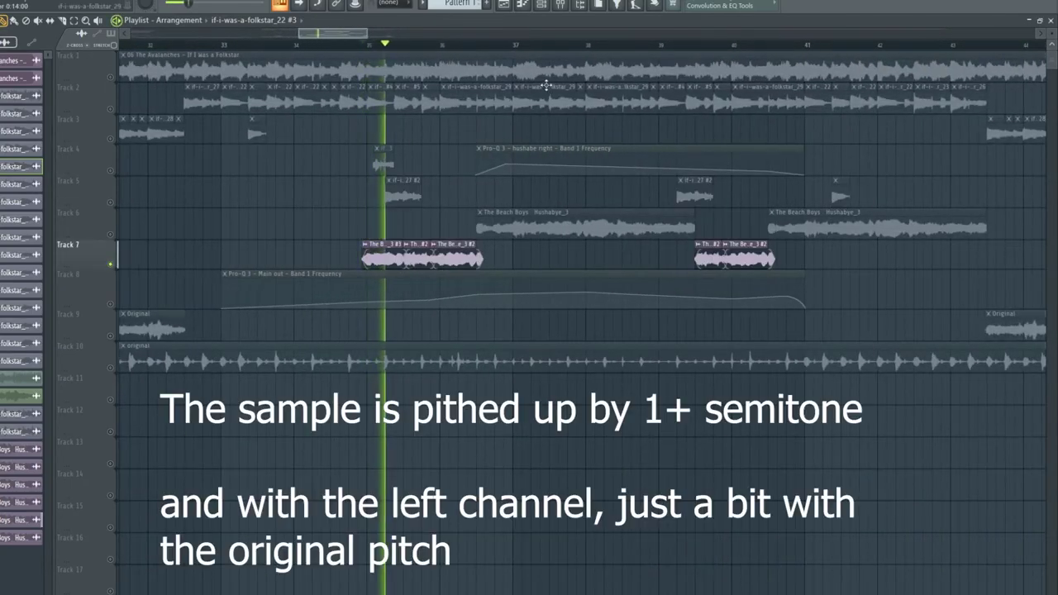
scroll(569, 48, "up", 2)
scroll(570, 47, "up", 2)
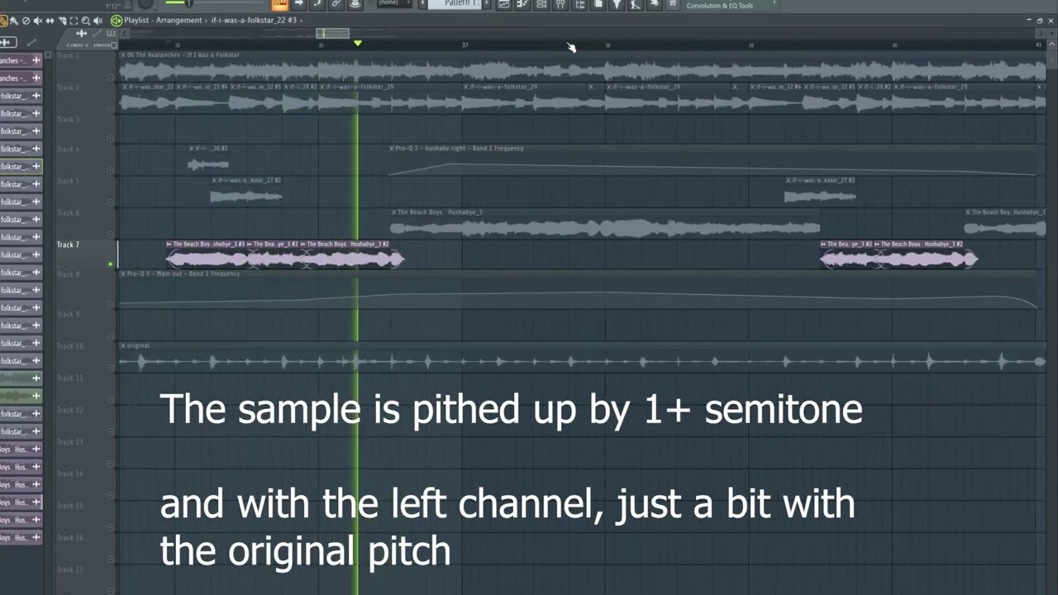
left_click(113, 236)
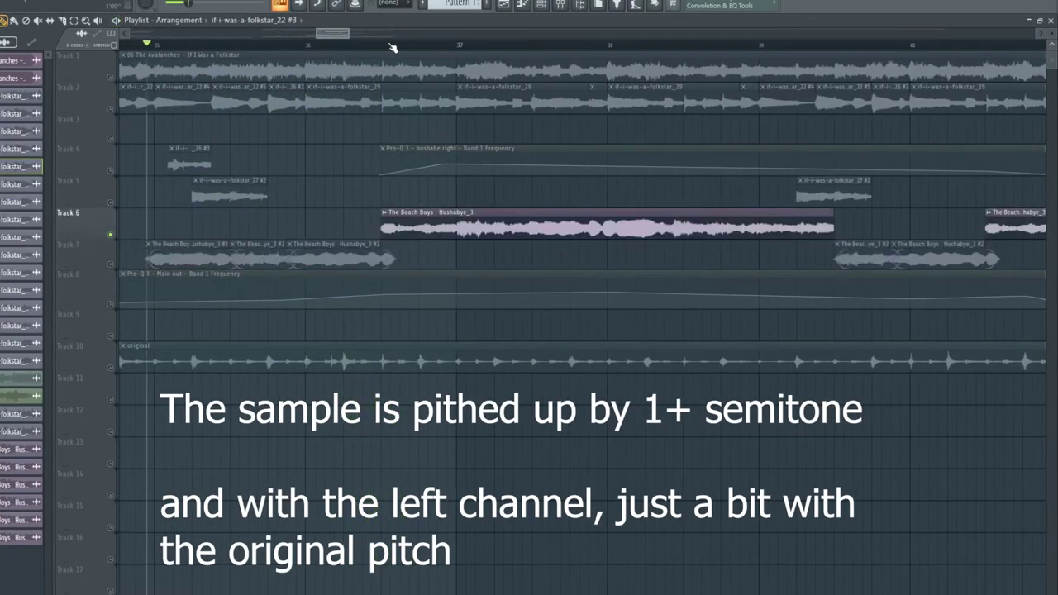
scroll(386, 48, "down", 2)
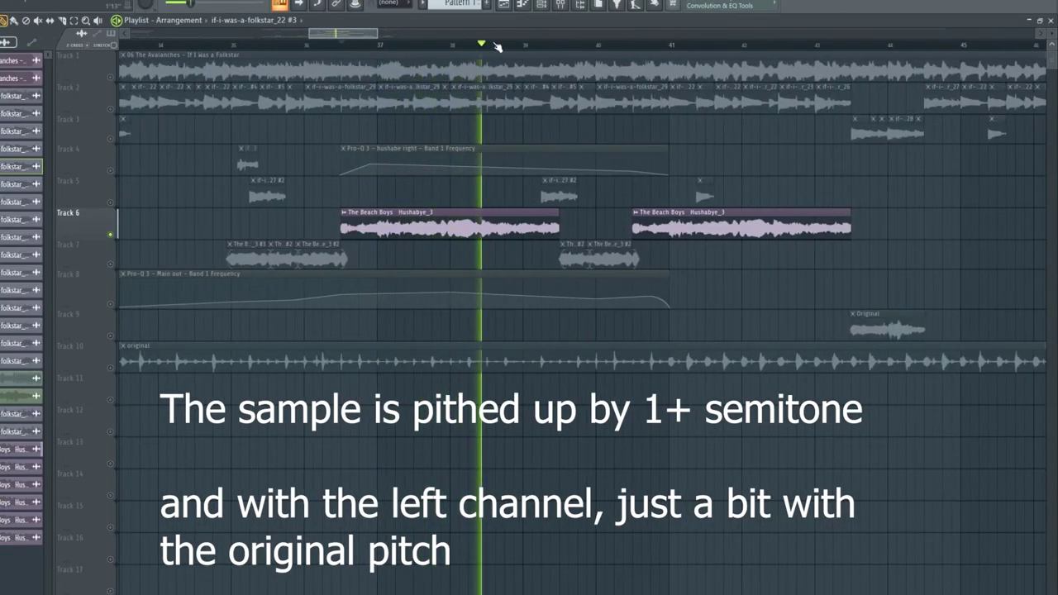
Enable Tracks 7 and 1 alongside soloed Track 6 and play the Hushabye parts against the original song from just after bar 35
left_click(114, 266)
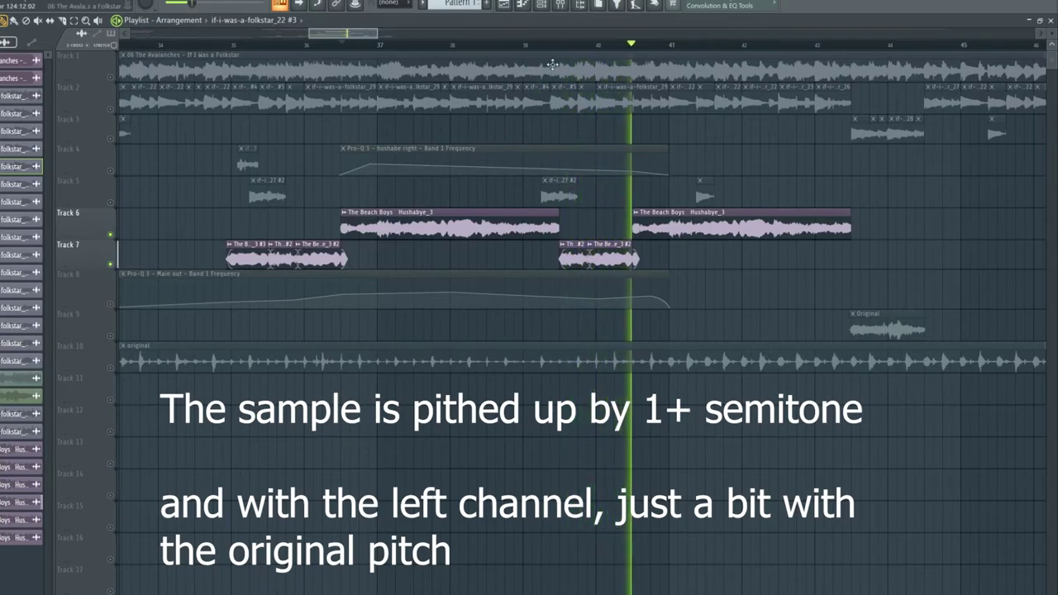
left_click(113, 78)
key("space")
left_click(254, 45)
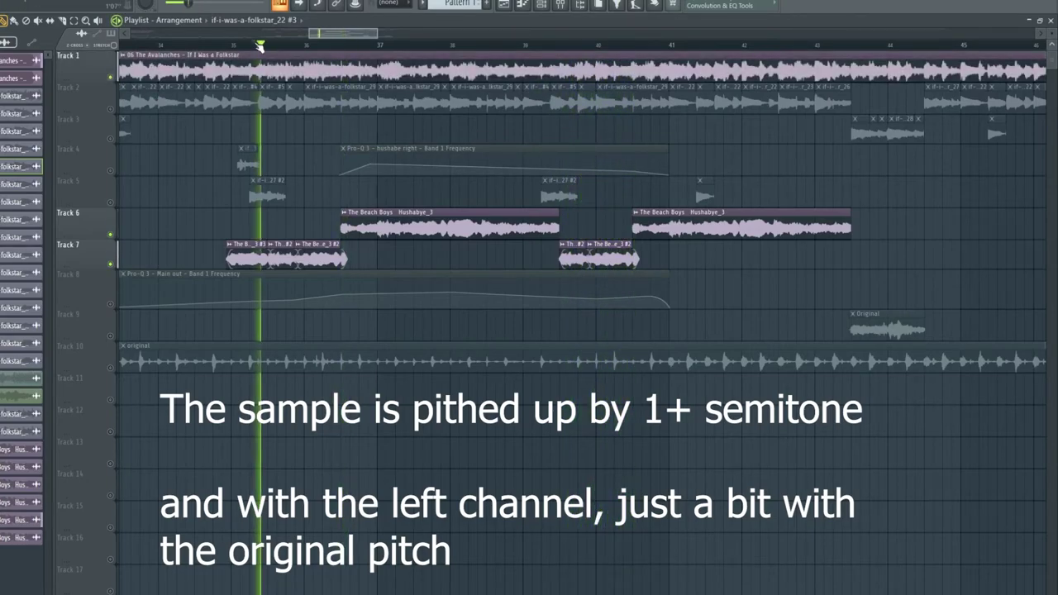
Open the original song clip on Track 1 and reposition the playhead just after bar 36
double_click(360, 60)
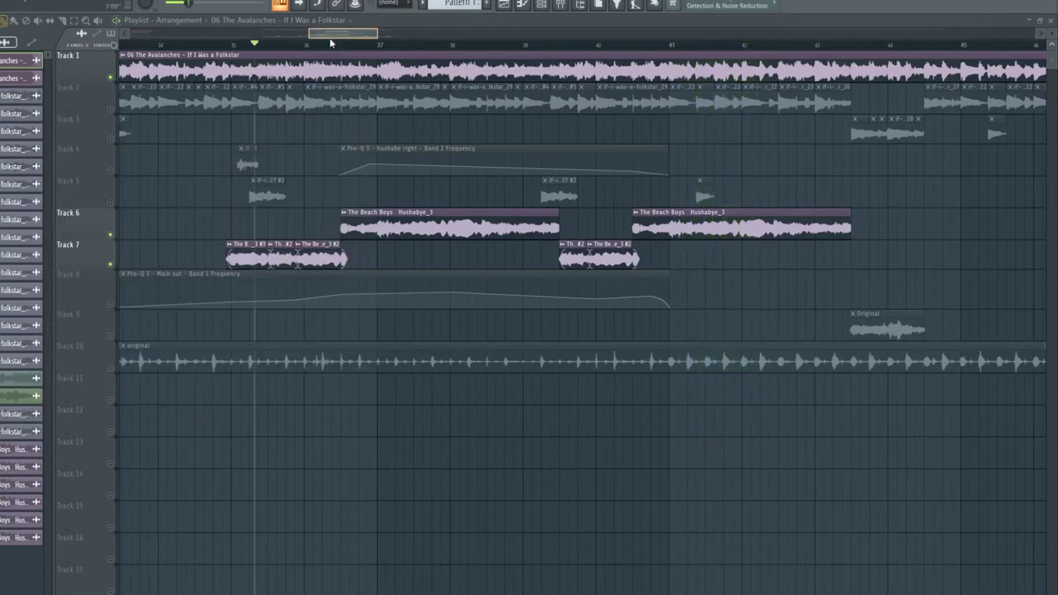
left_click(329, 45)
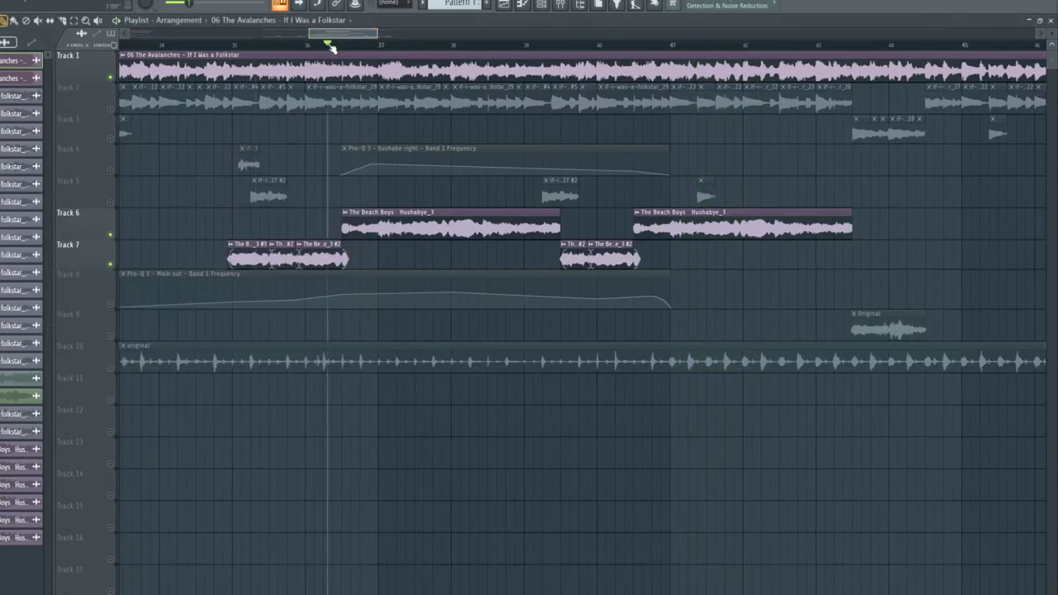
mouse_move(125, 62)
left_mouse_down()
mouse_move(134, 70)
mouse_move(110, 77)
mouse_move(170, 67)
mouse_move(158, 62)
mouse_move(366, 66)
left_mouse_up()
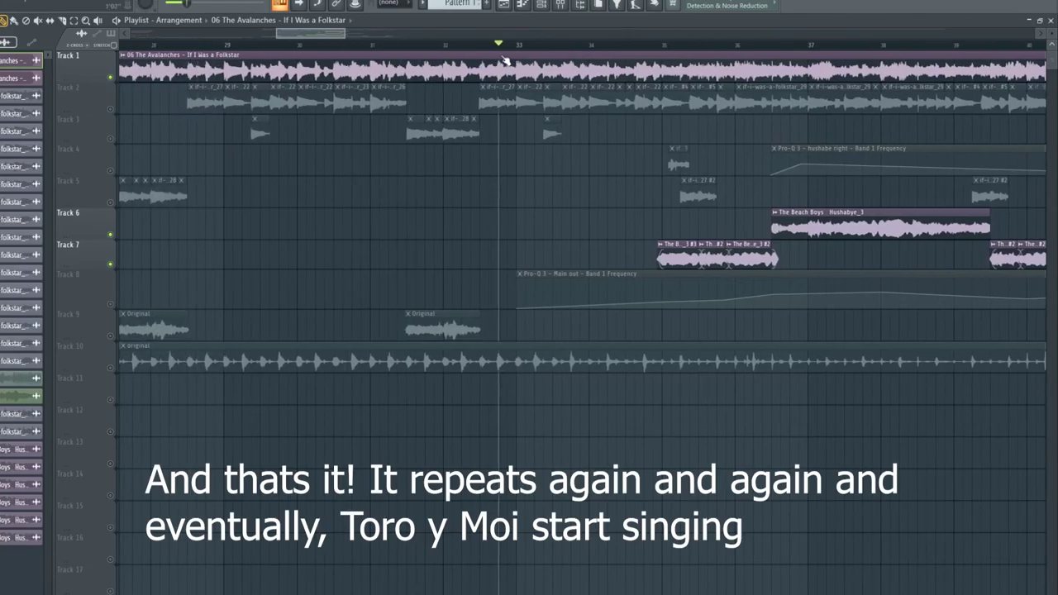
Unsolo the tracks, mute only Track 1, and play the full recreation from just before bar 33 to past bar 44
right_click(111, 78)
right_click(111, 78)
left_click(110, 77)
key("space")
scroll(401, 51, "down", 3)
scroll(569, 54, "up", 3)
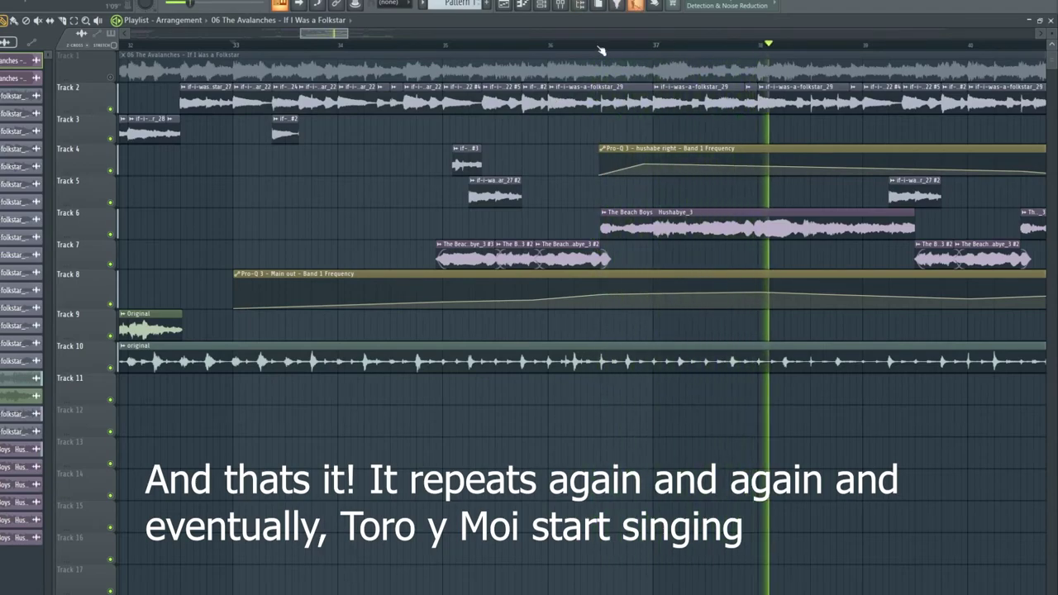
scroll(600, 46, "down", 2)
left_click_drag(346, 37, 388, 37)
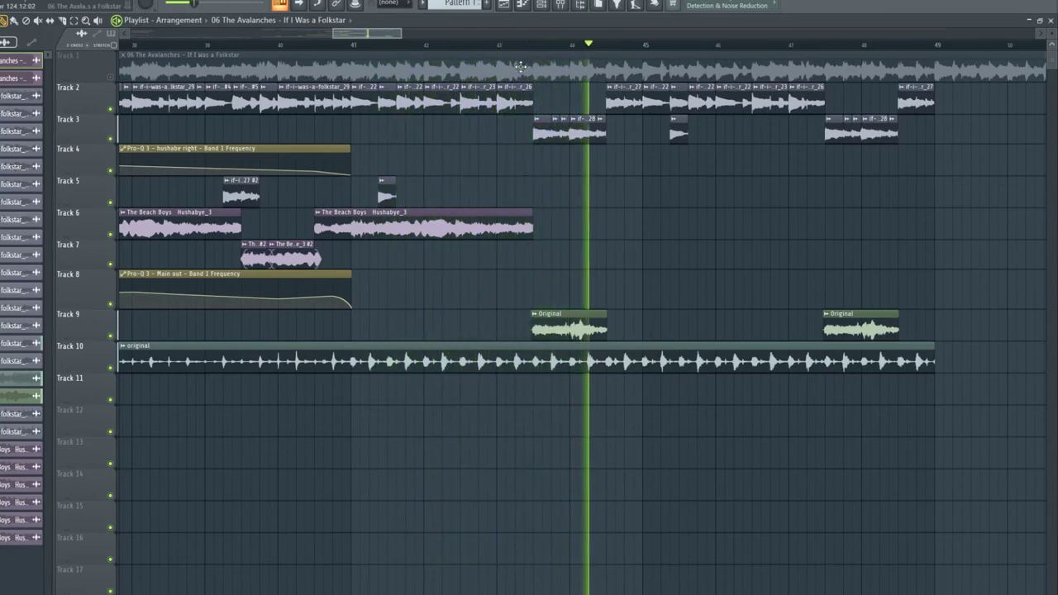
key("space")
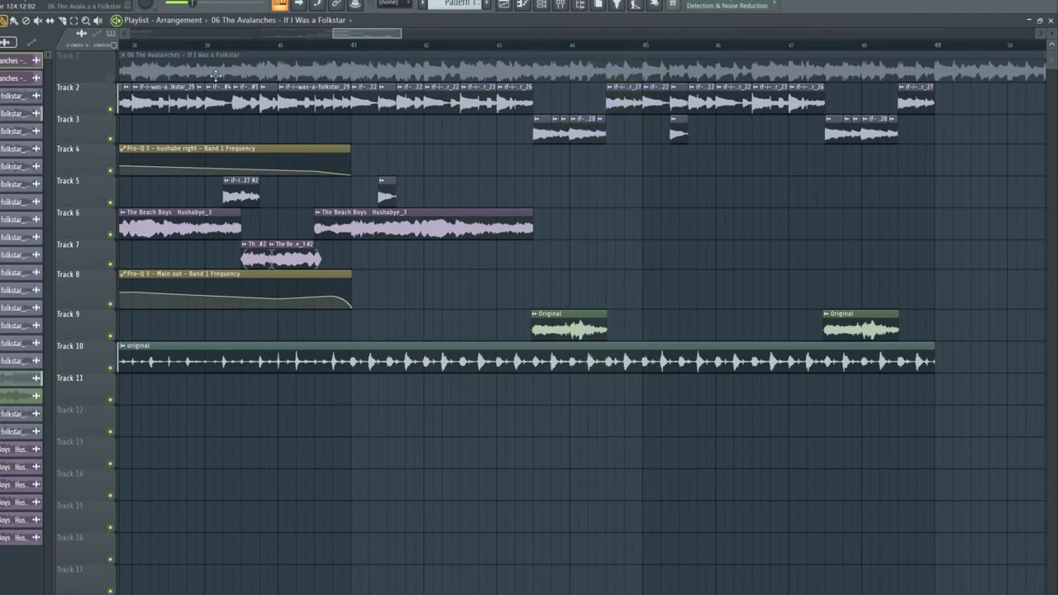
Solo Track 9 and play its Original clip between bars 43 and 45
left_click(111, 77, "ctrl")
left_click(111, 335, "ctrl")
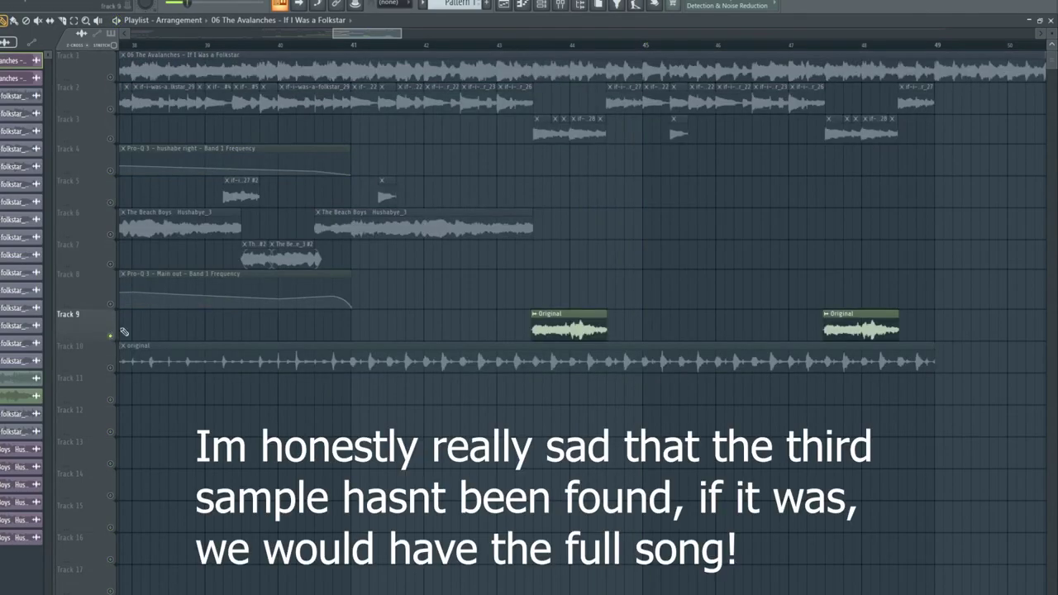
scroll(641, 45, "up", 3)
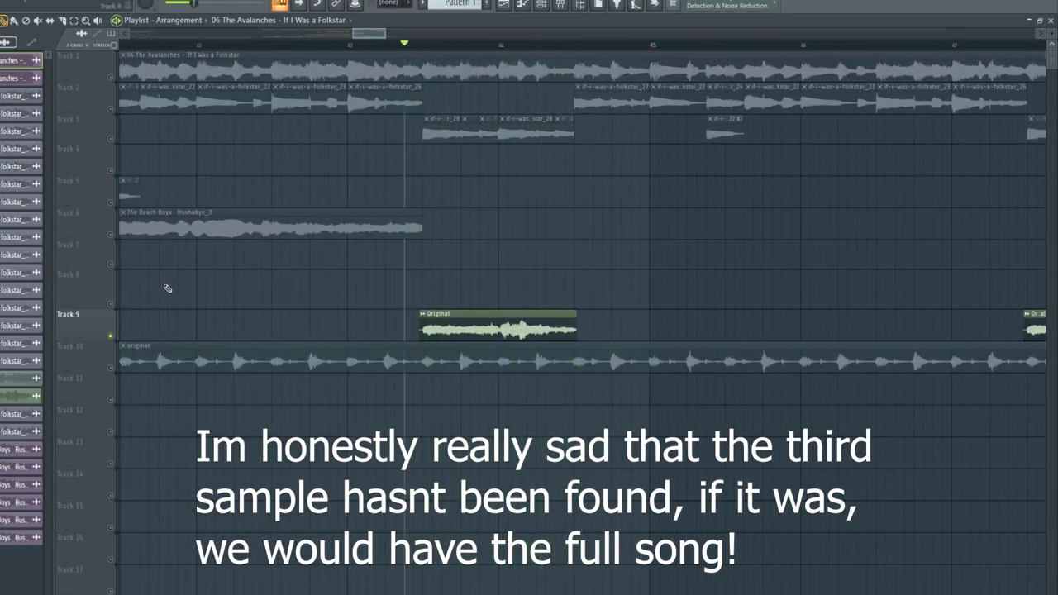
key("space")
Turn all tracks back on and mute only the original song on Track 1
scroll(198, 49, "down", 5)
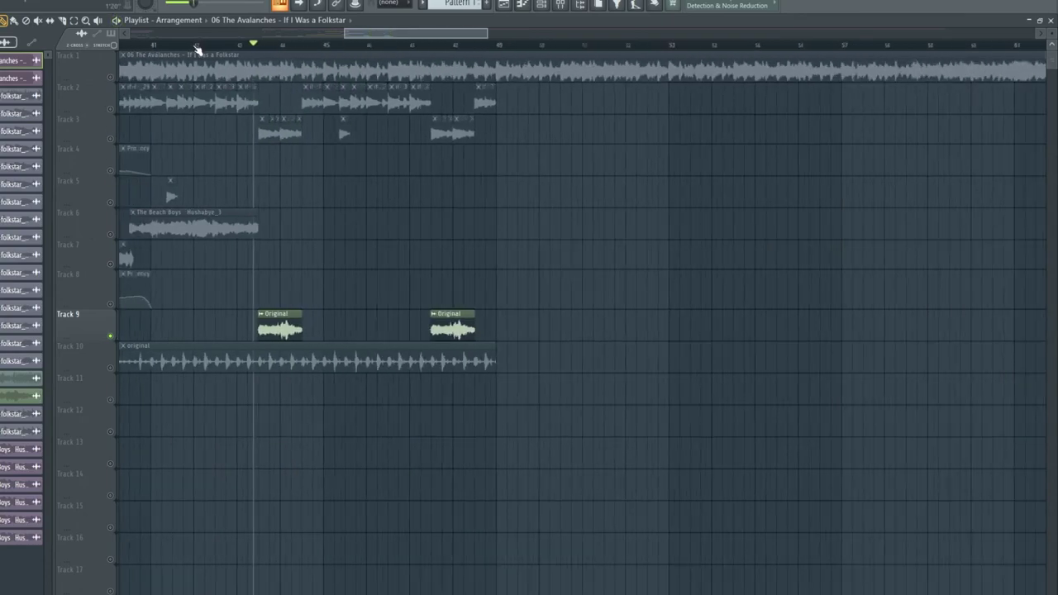
right_click(111, 78)
right_click(111, 78)
left_click(111, 78)
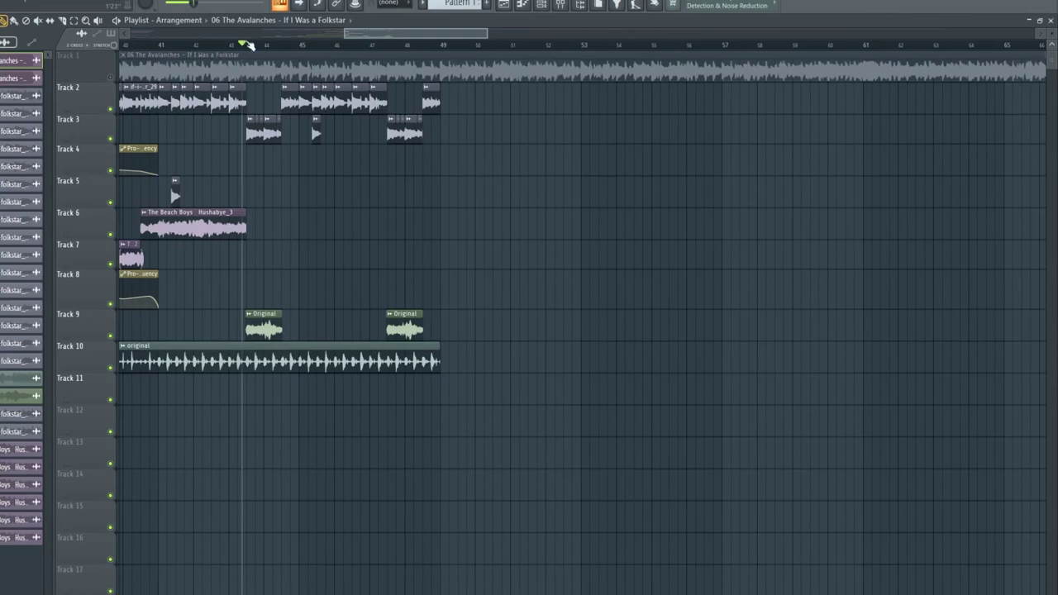
Play the complete recreated arrangement from its start at bar 25
scroll(245, 43, "down", 5)
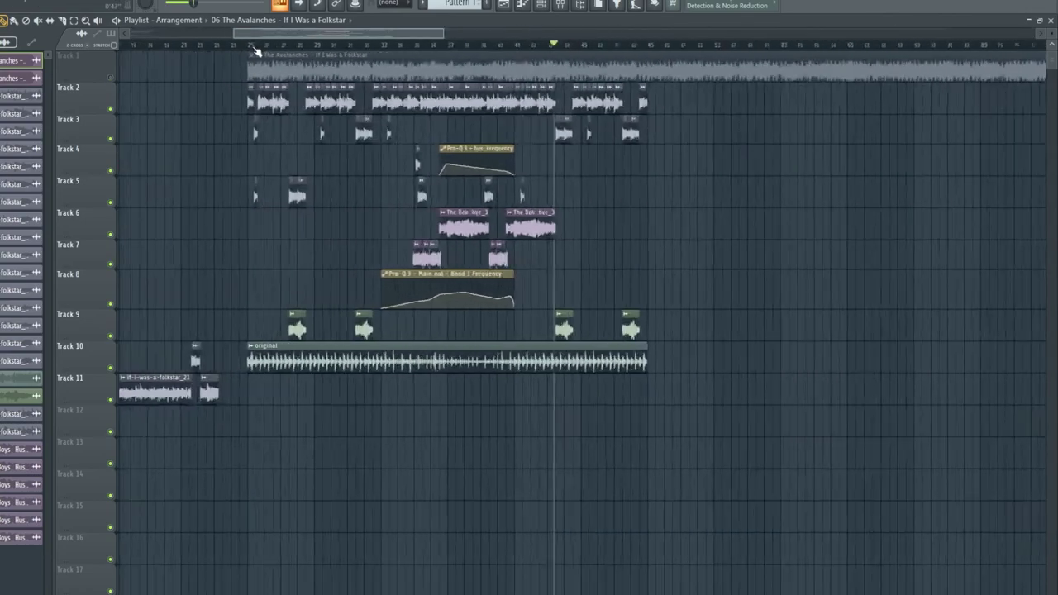
left_click(252, 48)
scroll(252, 48, "up", 3)
scroll(248, 48, "up", 3)
key("space")
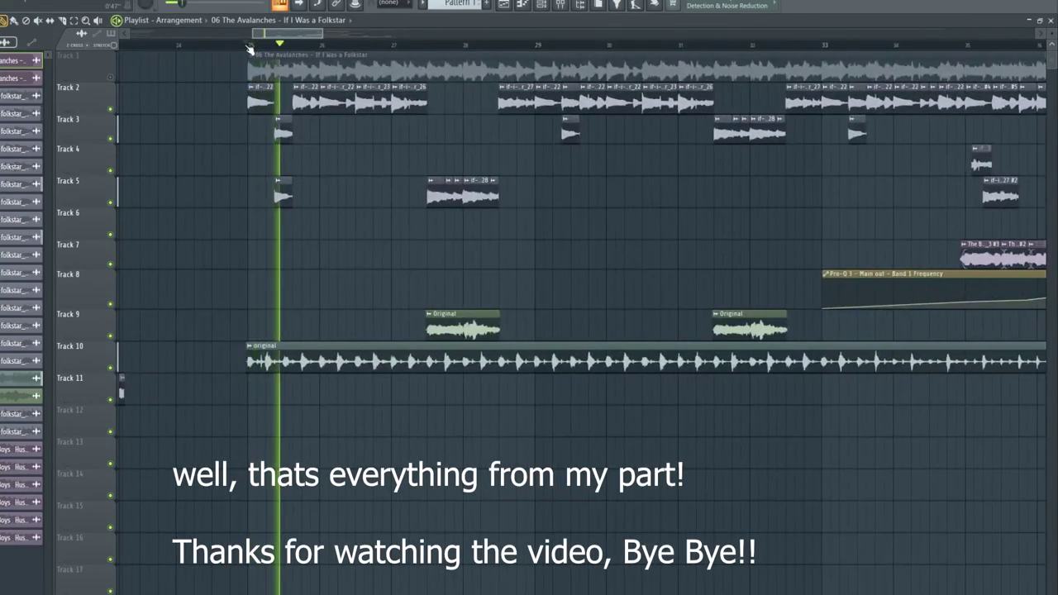